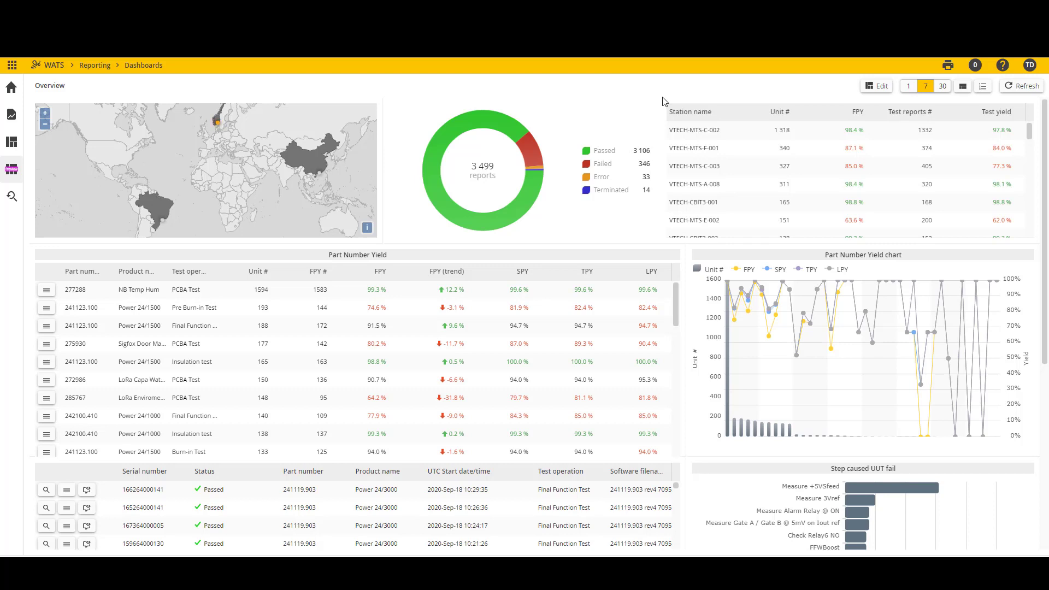
Review the Overview dashboard from the part number yield and test reports to the failing steps and repair data.
scroll(666, 164, "down", 3)
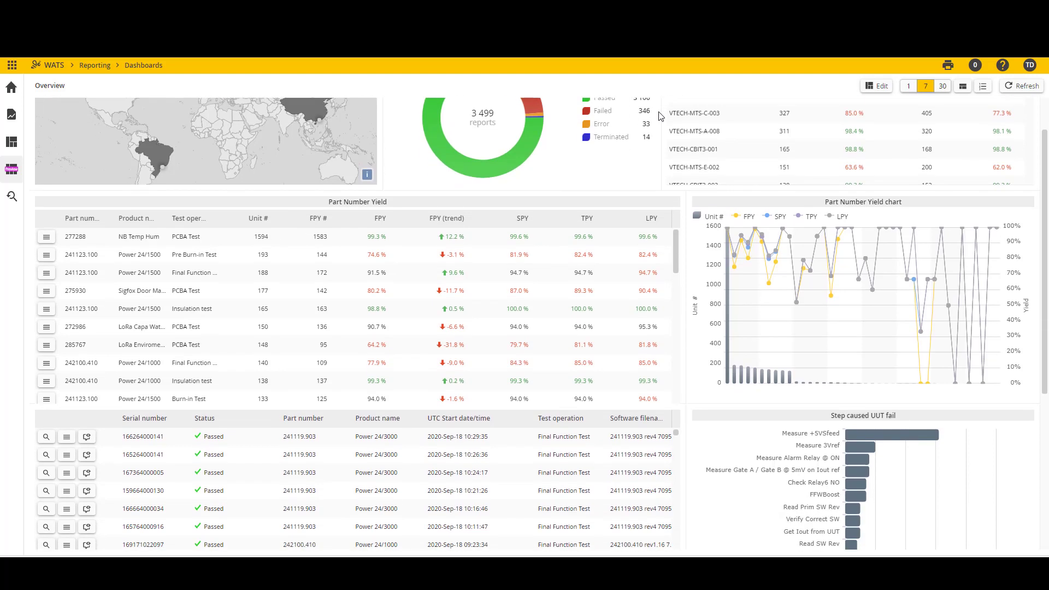
scroll(666, 174, "down", 5)
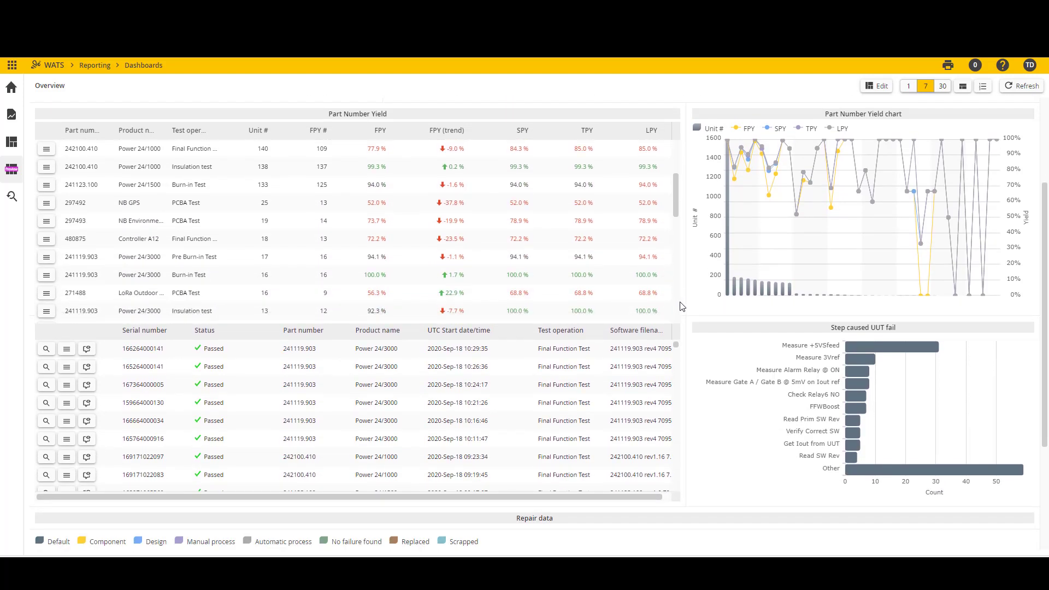
scroll(685, 311, "down", 3)
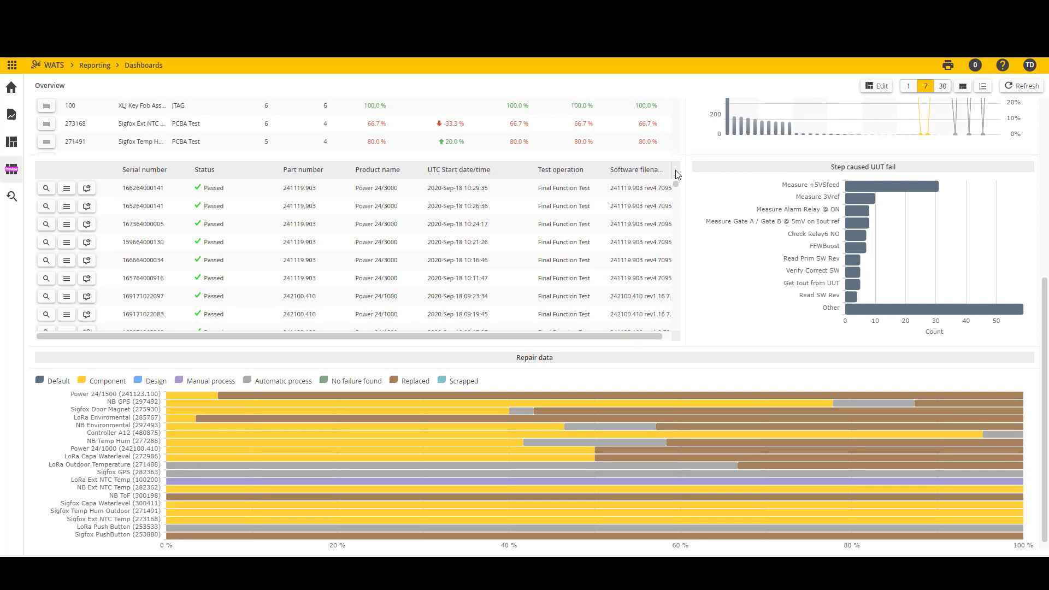
scroll(687, 207, "down", 1)
mouse_move(387, 453)
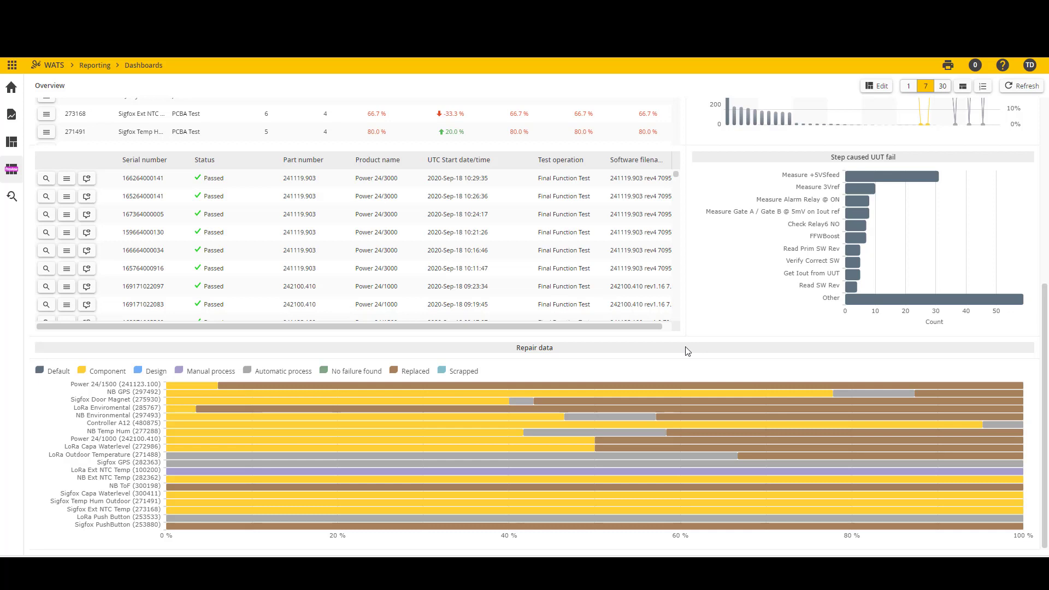
scroll(687, 351, "up", 5)
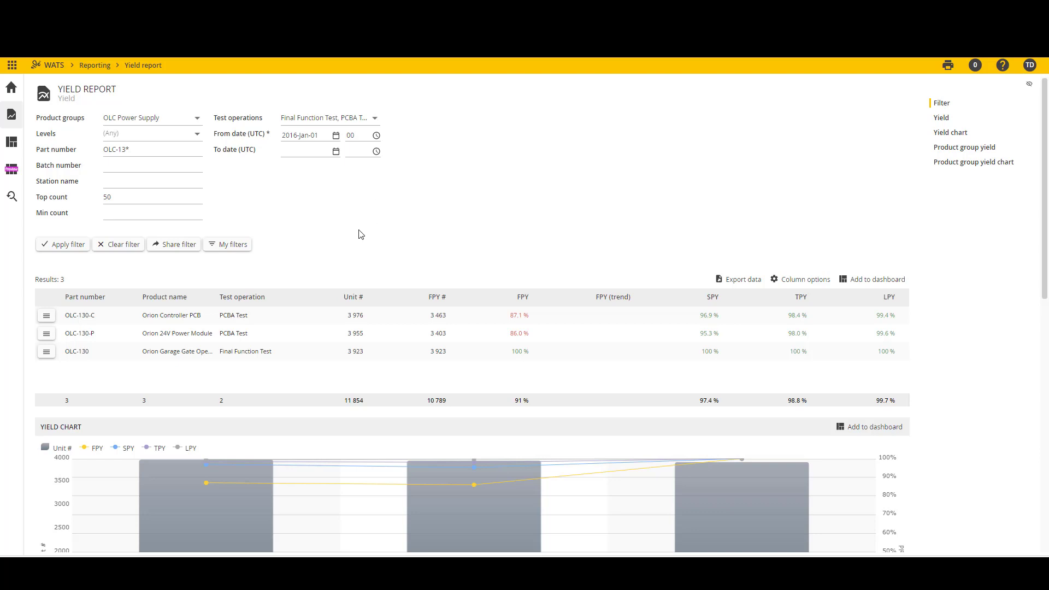
Look over the available report types and the yield table's column options without changing them.
left_click(11, 115)
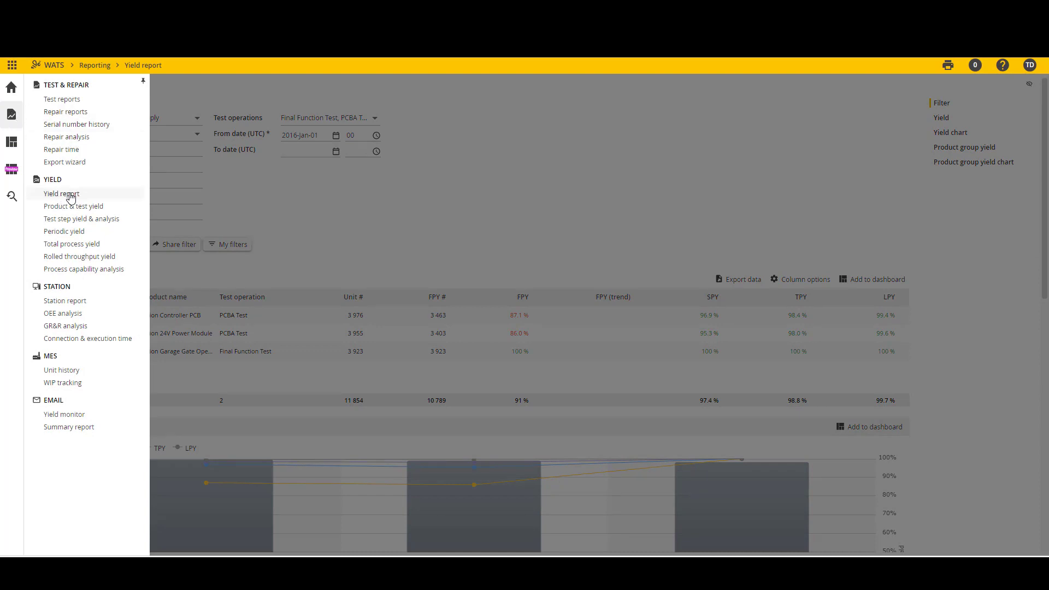
left_click(240, 186)
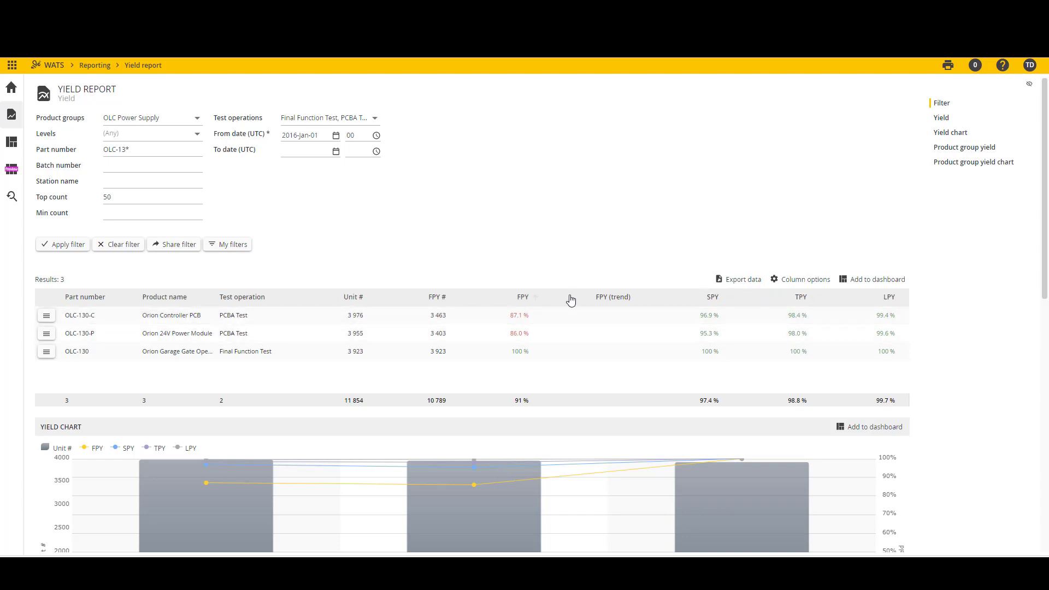
left_click(797, 280)
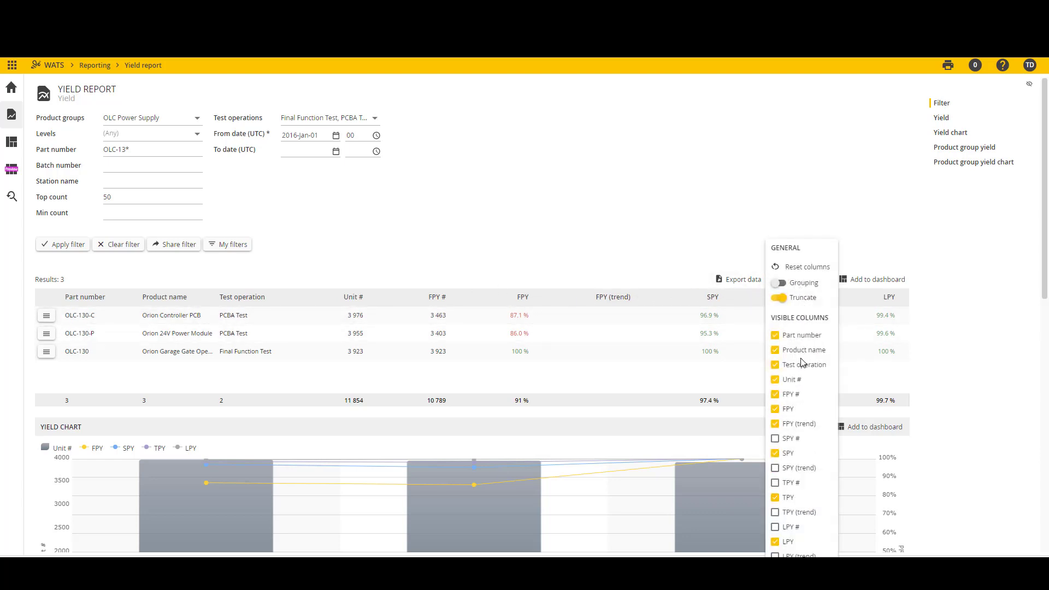
left_click(733, 250)
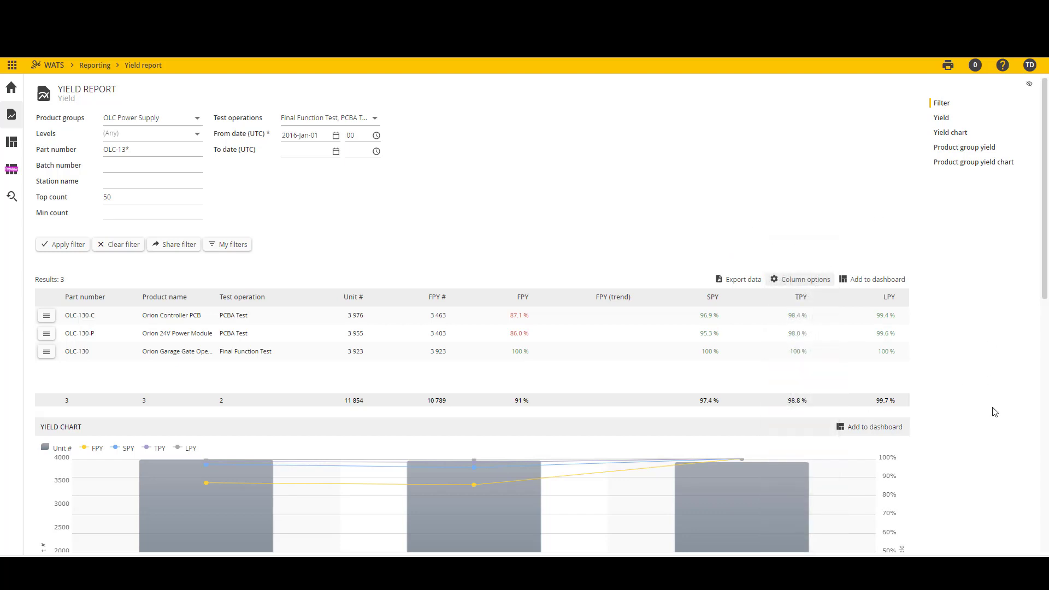
Examine the yield report's yield chart, including the OLC-130-C bar details, and the product group yield table and chart.
scroll(995, 415, "down", 5)
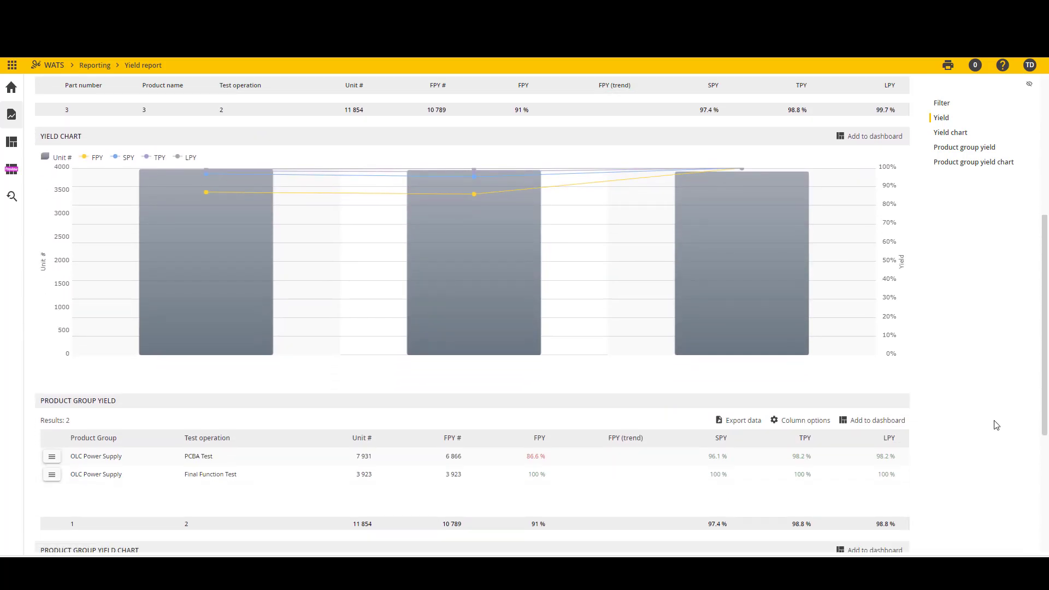
scroll(995, 413, "up", 1)
mouse_move(190, 309)
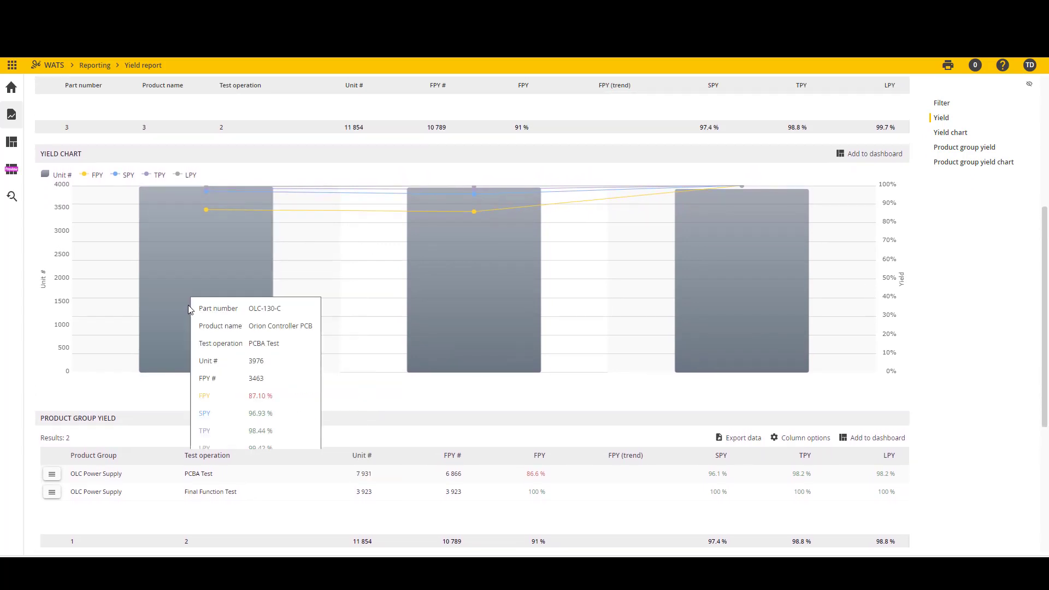
scroll(363, 468, "down", 2)
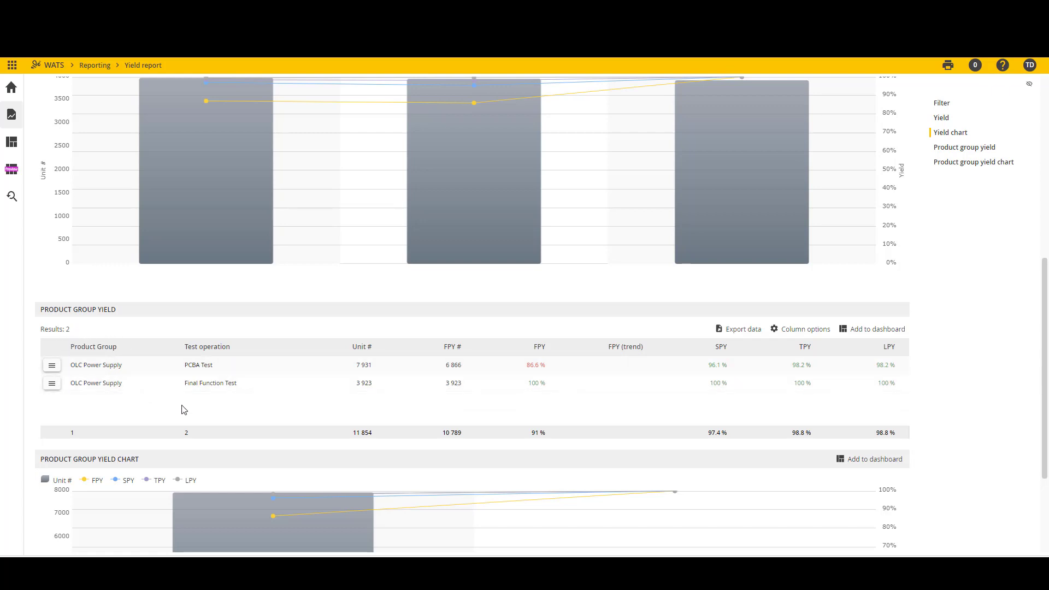
scroll(972, 415, "down", 3)
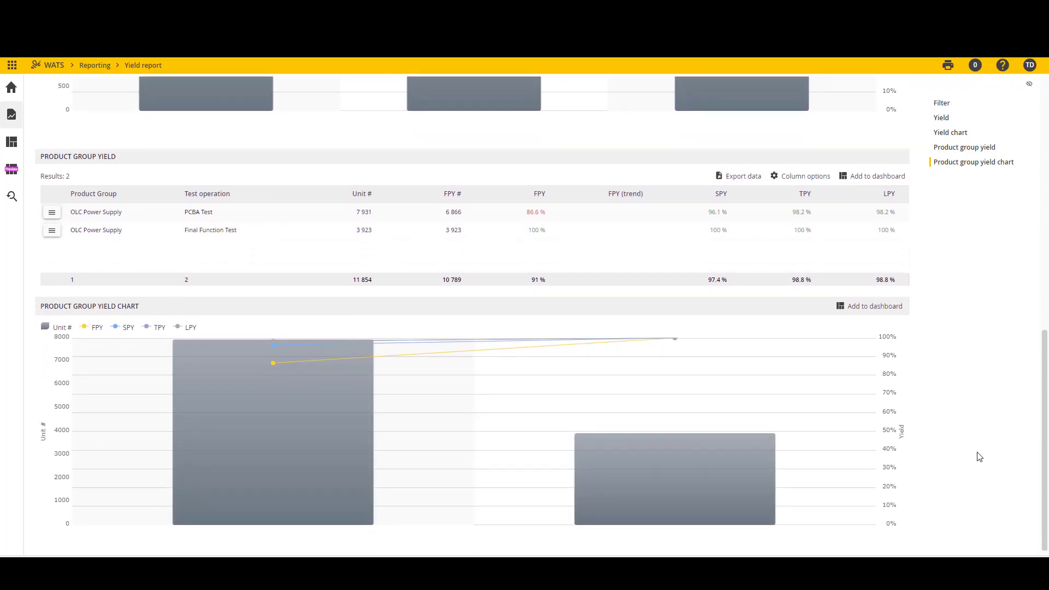
scroll(979, 457, "up", 15)
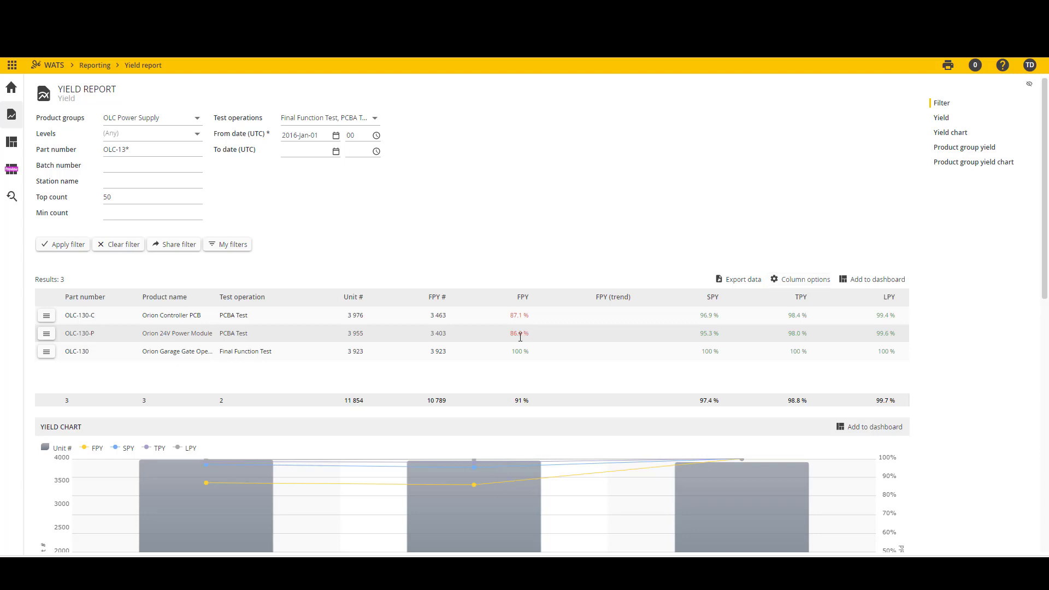
Open the Test step yield & analysis report for OLC-130-P, the Orion 24V Power Module, from the yield table.
left_click_drag(529, 336, 507, 341)
left_click(515, 330)
left_click_drag(536, 335, 512, 334)
left_click(512, 333)
left_click(47, 332)
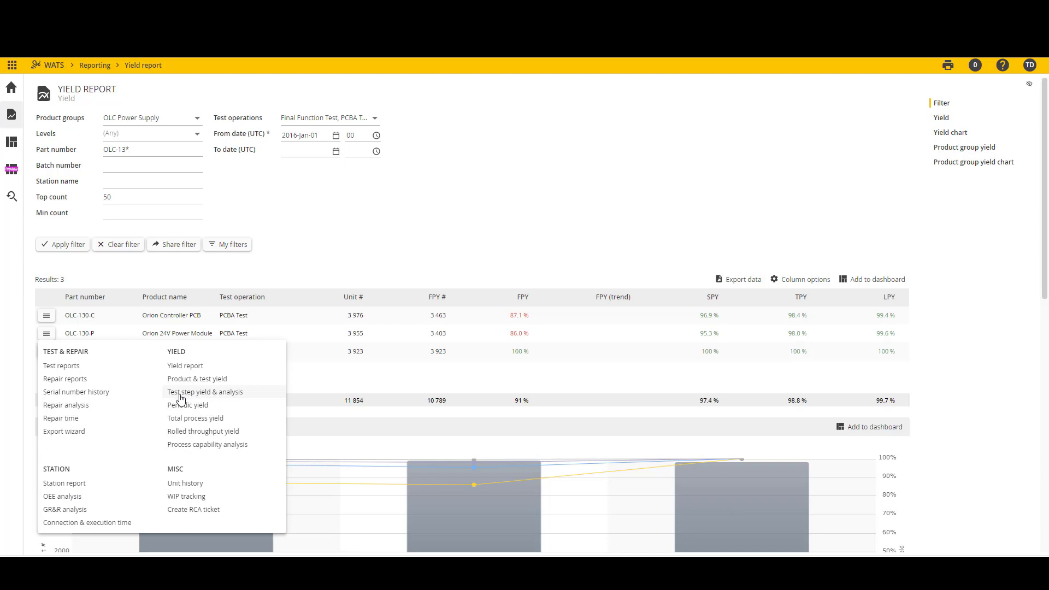
left_click(256, 397)
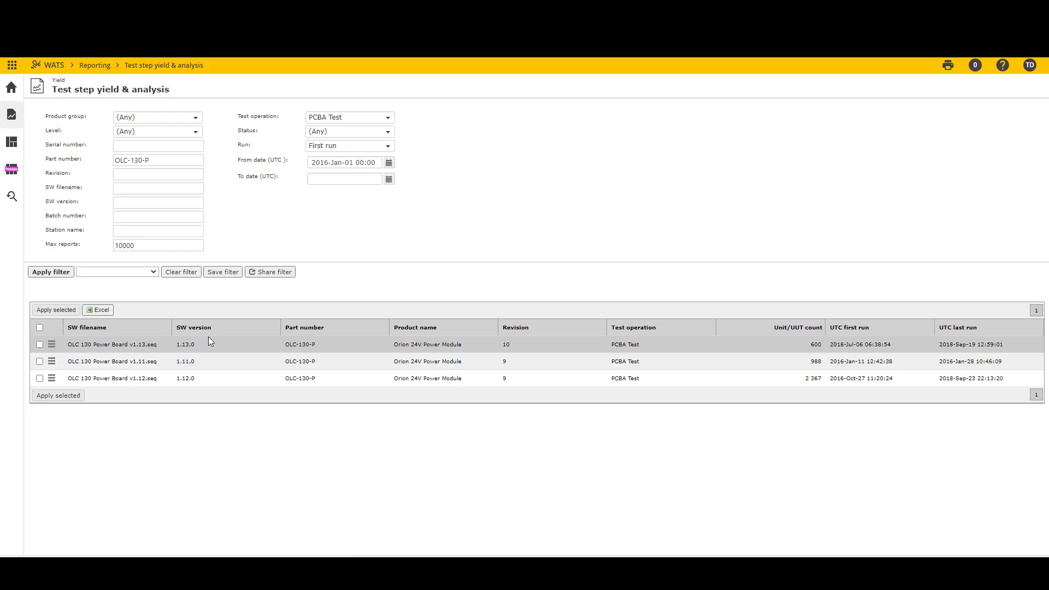
Run the analysis on all three OLC 130 Power Board software versions and inspect the step time and top 10 failures charts.
left_click(39, 329)
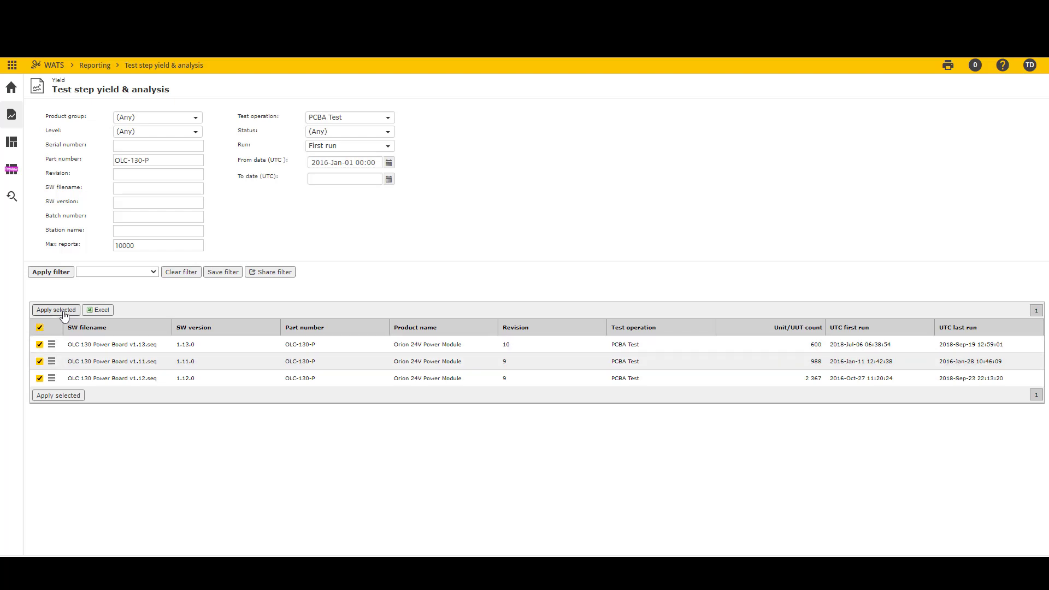
left_click(57, 310)
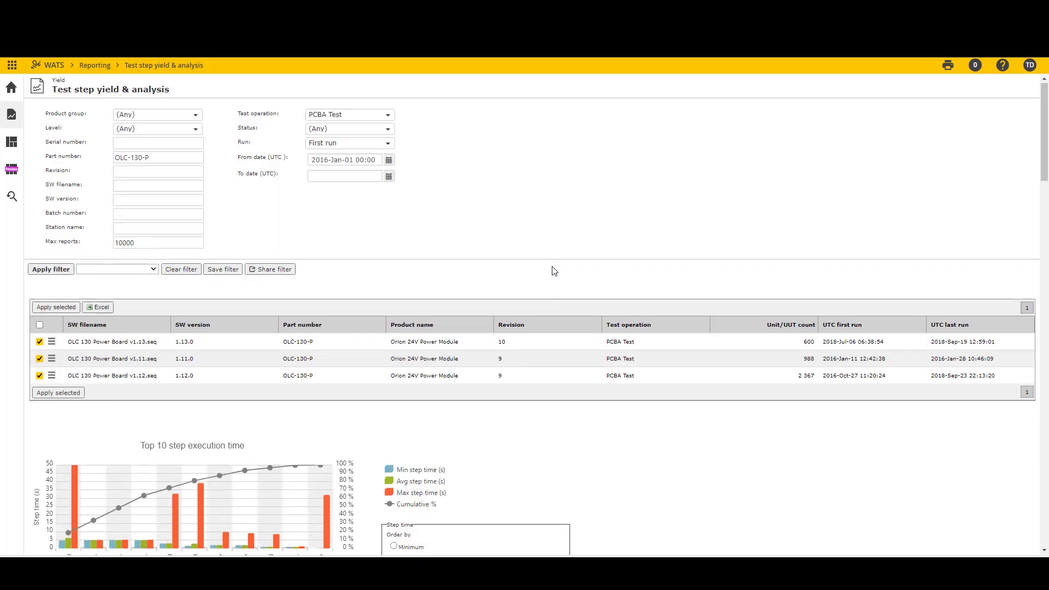
scroll(555, 272, "down", 4)
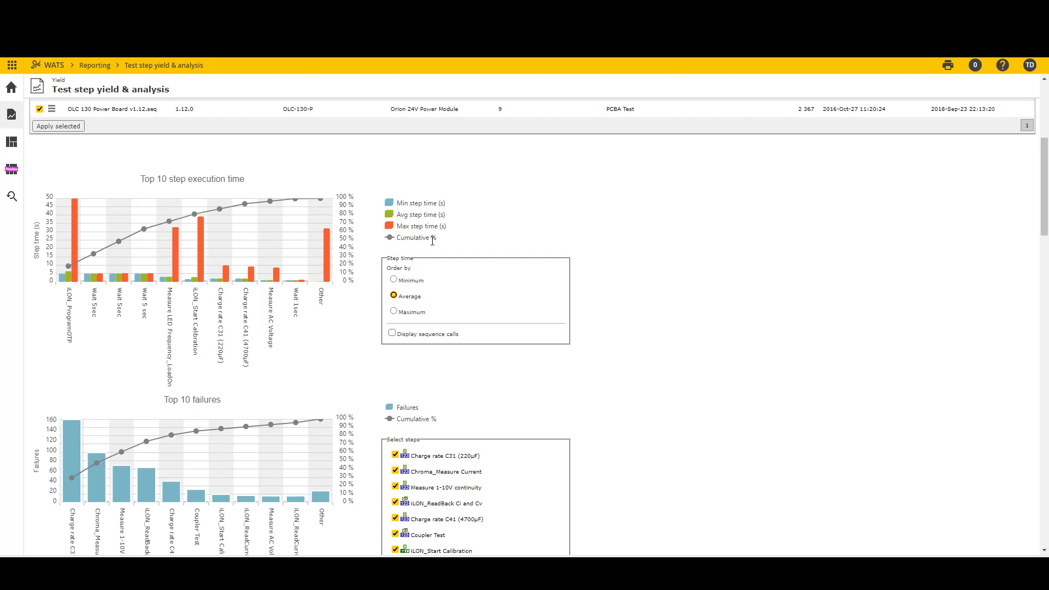
scroll(648, 353, "down", 3)
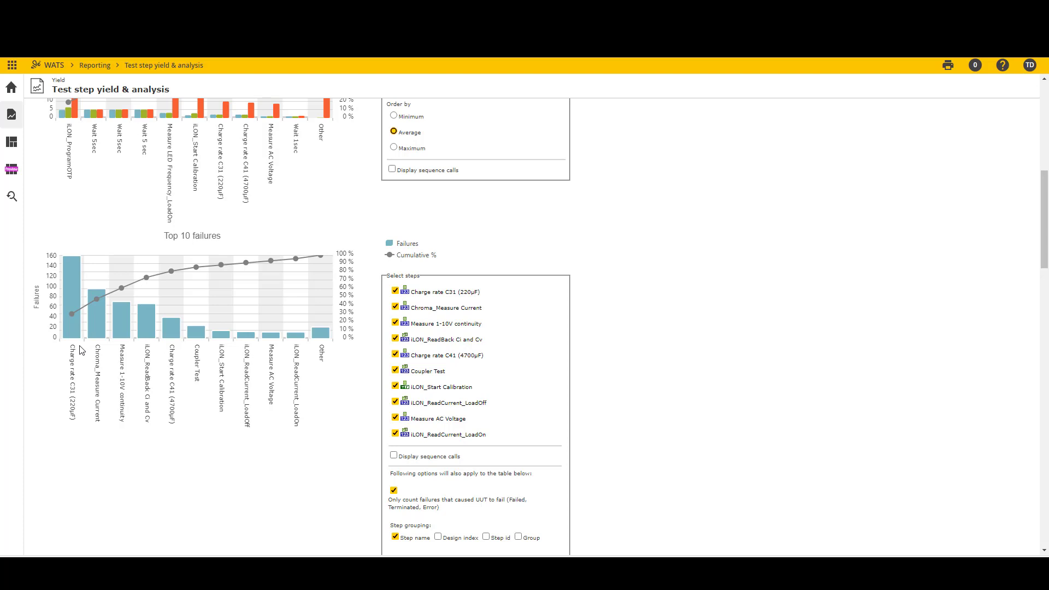
mouse_move(74, 335)
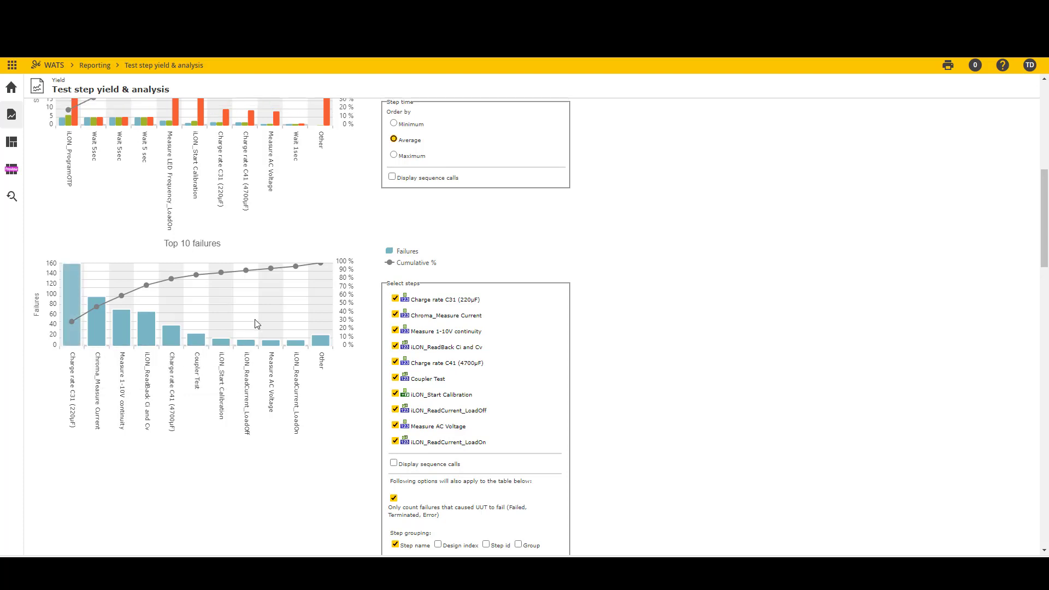
Check the available run options in the analysis filter, keeping First run.
scroll(306, 279, "up", 8)
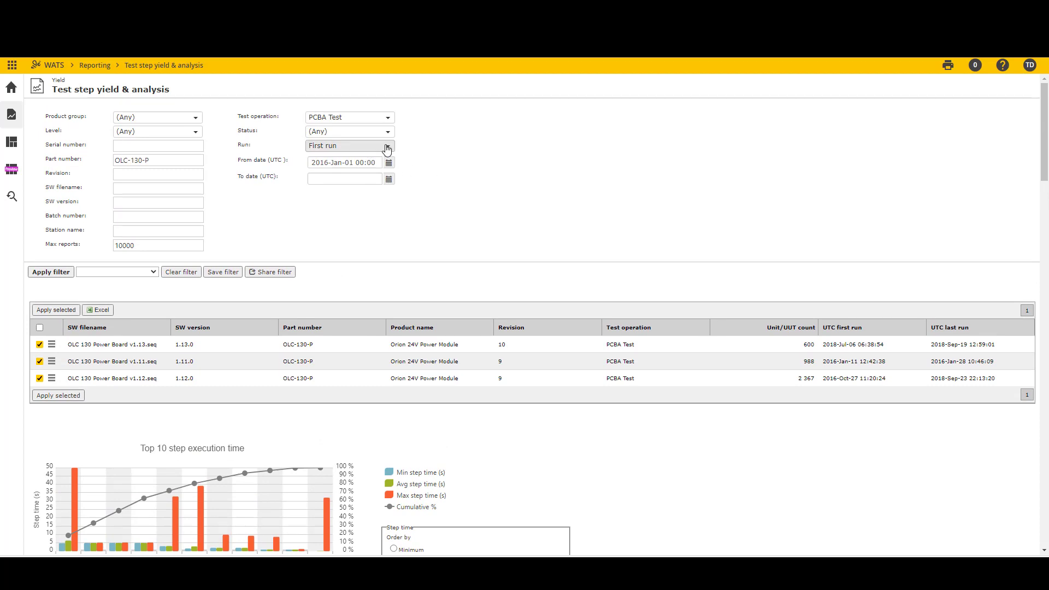
left_click(385, 147)
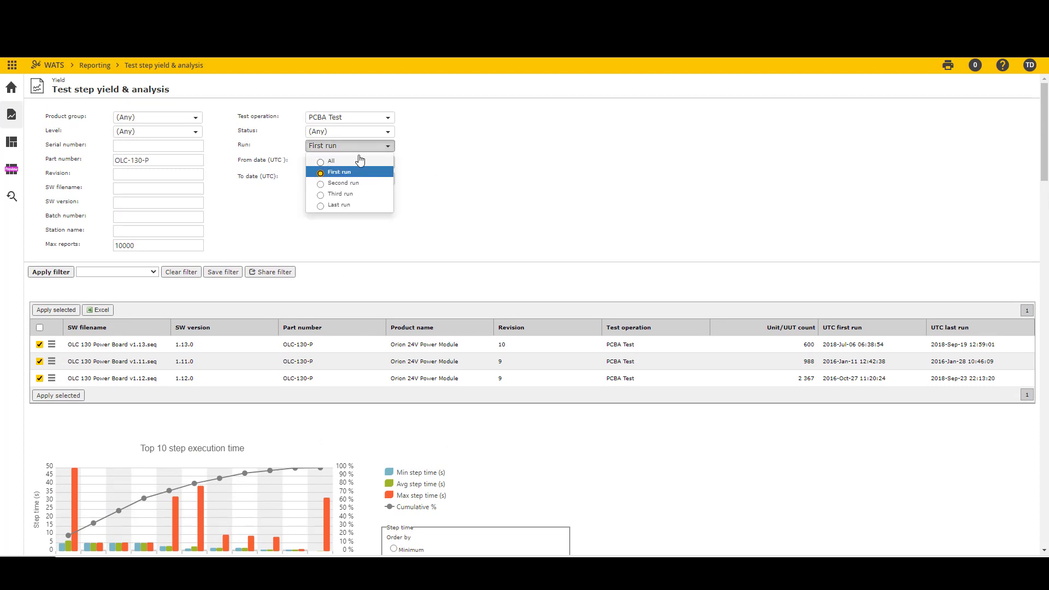
left_click(447, 171)
Open the step details for Charge rate C31 (220µF) from the Top 10 failures chart.
scroll(557, 437, "down", 9)
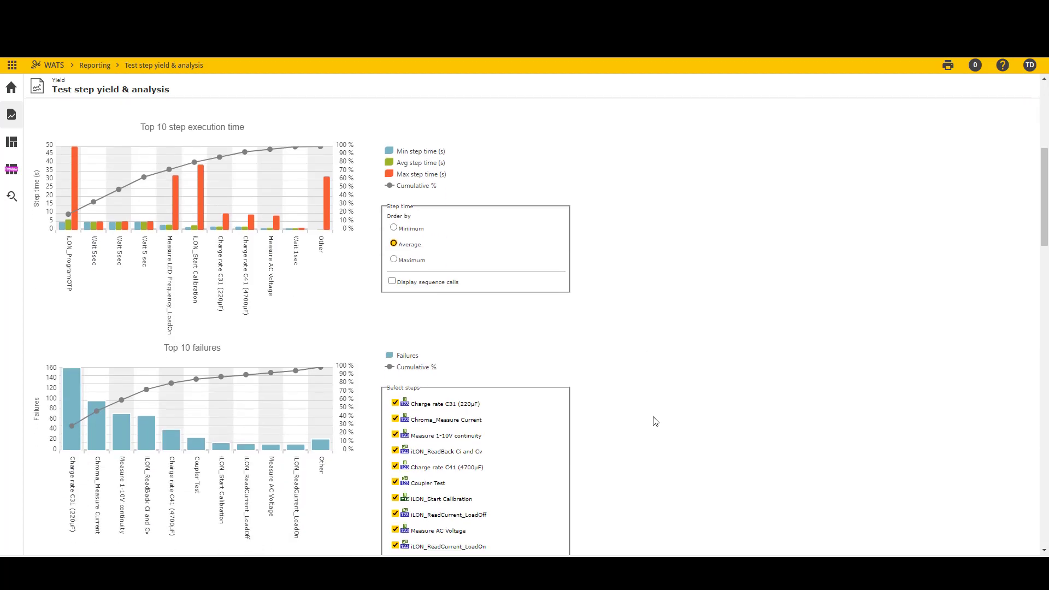
scroll(119, 440, "up", 1)
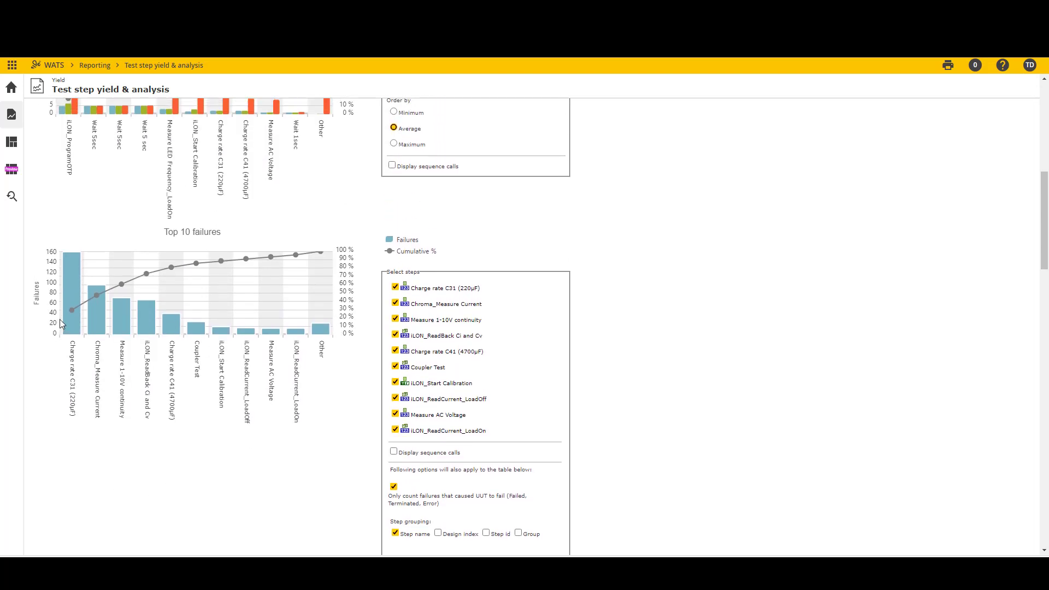
mouse_move(69, 317)
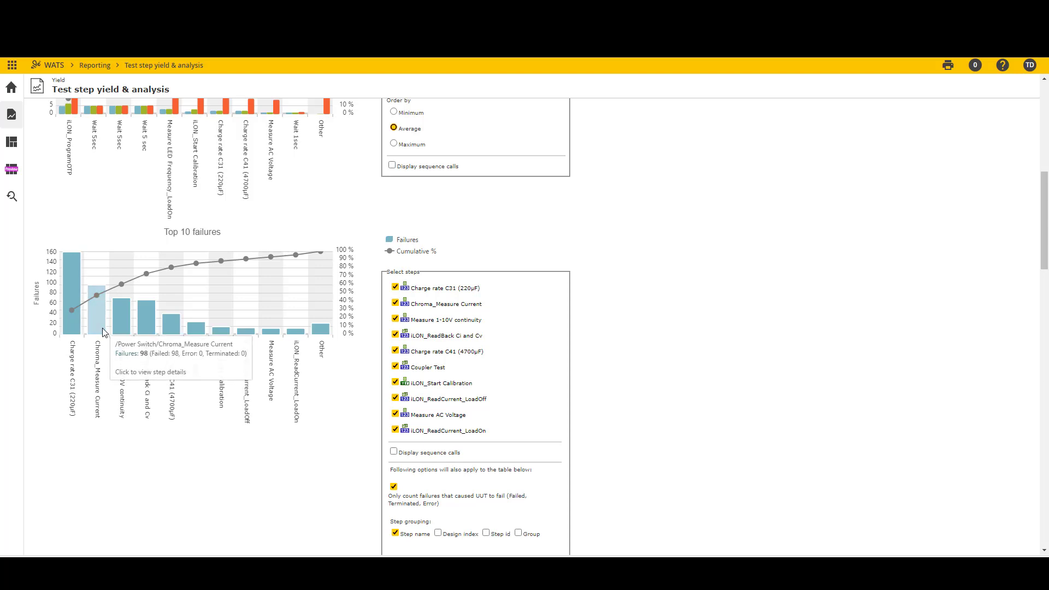
mouse_move(97, 295)
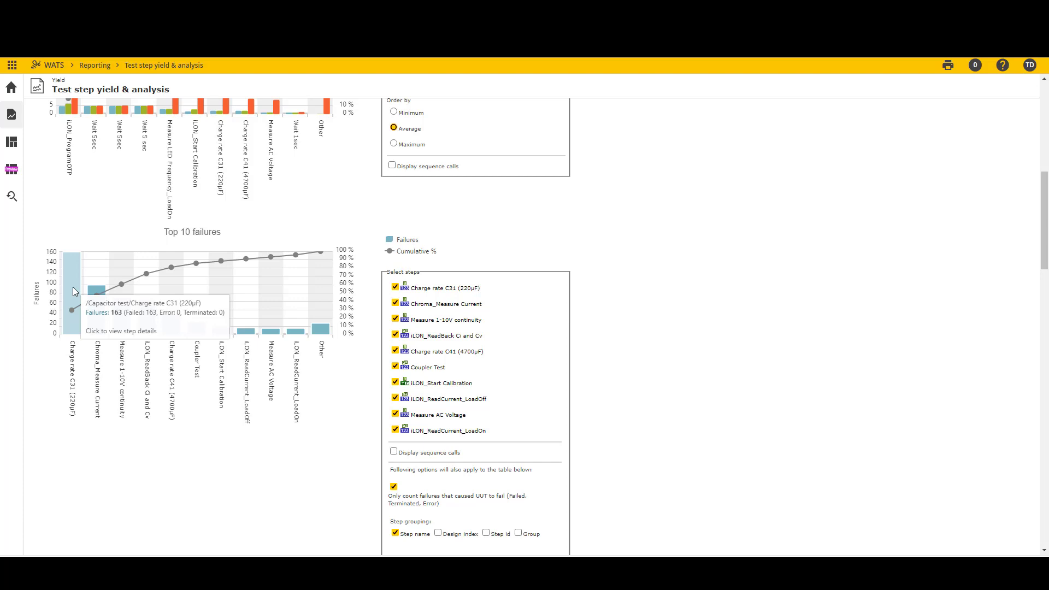
left_click(73, 288)
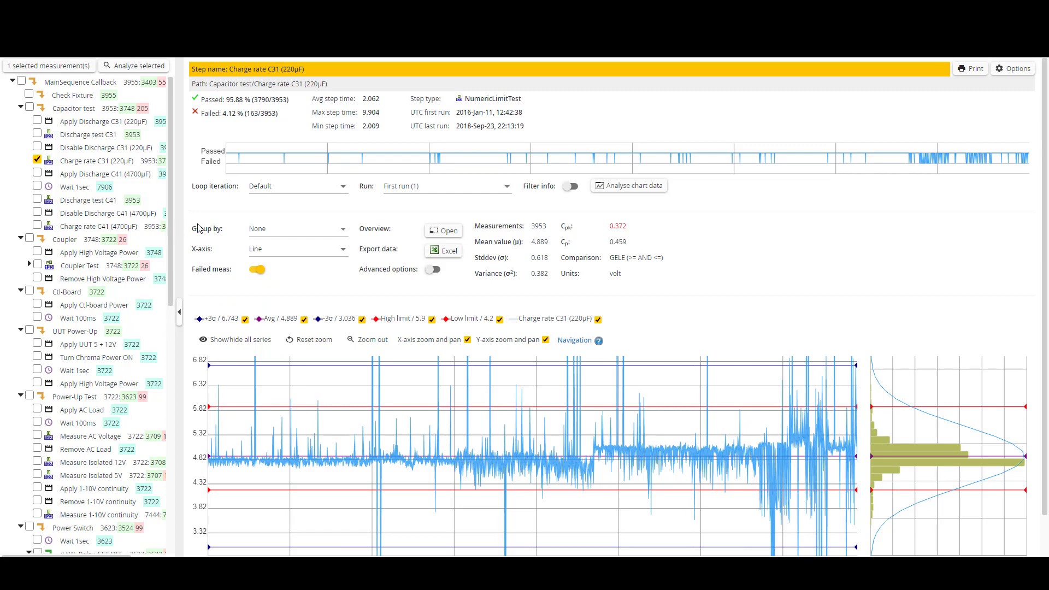
Review the pass/fail timeline and measurement chart of Charge rate C31 (220µF), and group the measurements by Revision.
scroll(199, 229, "down", 1)
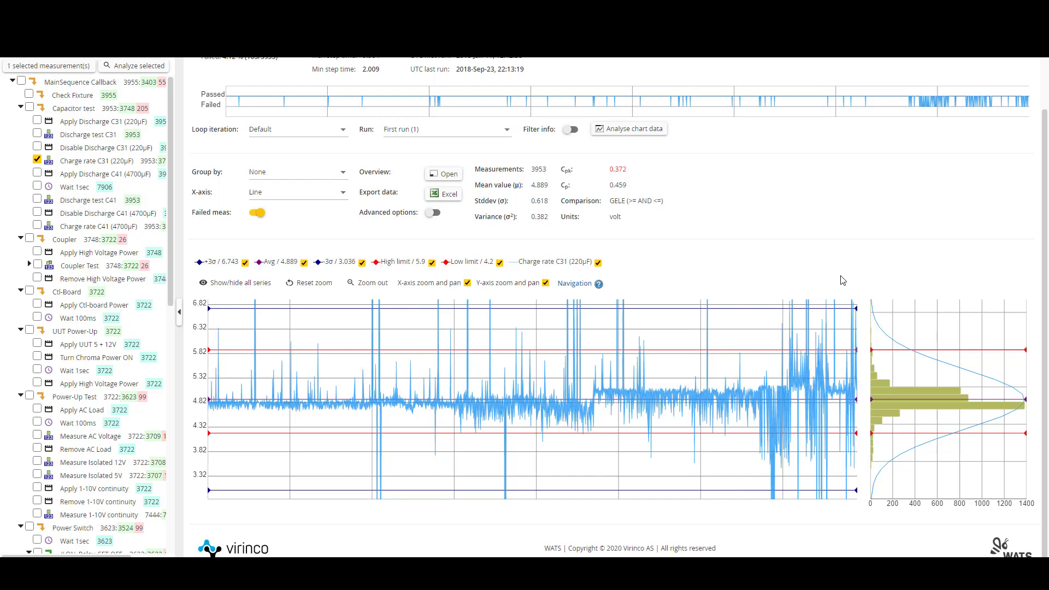
scroll(818, 247, "up", 1)
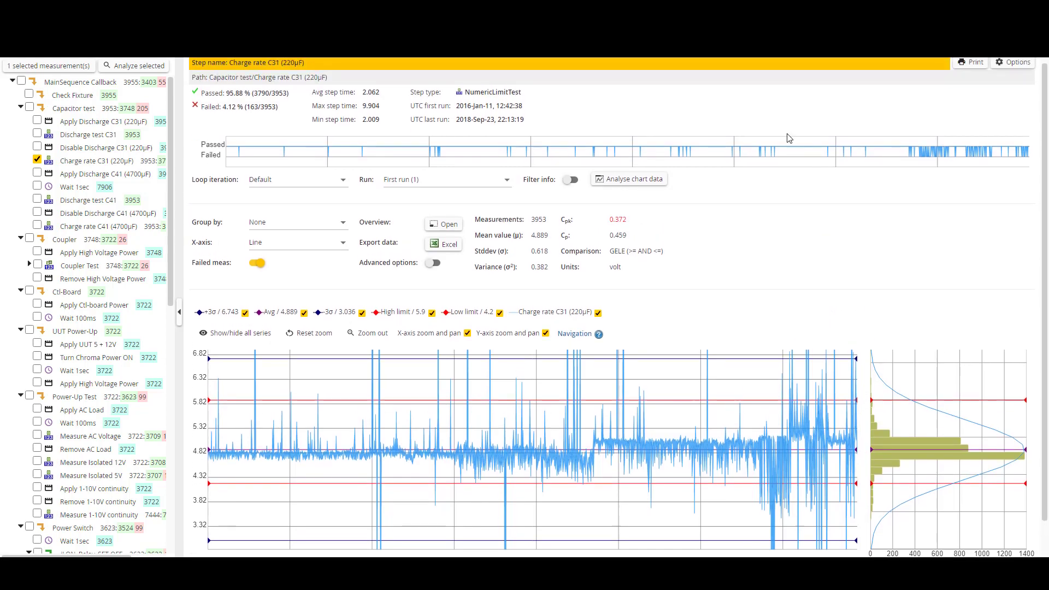
mouse_move(275, 154)
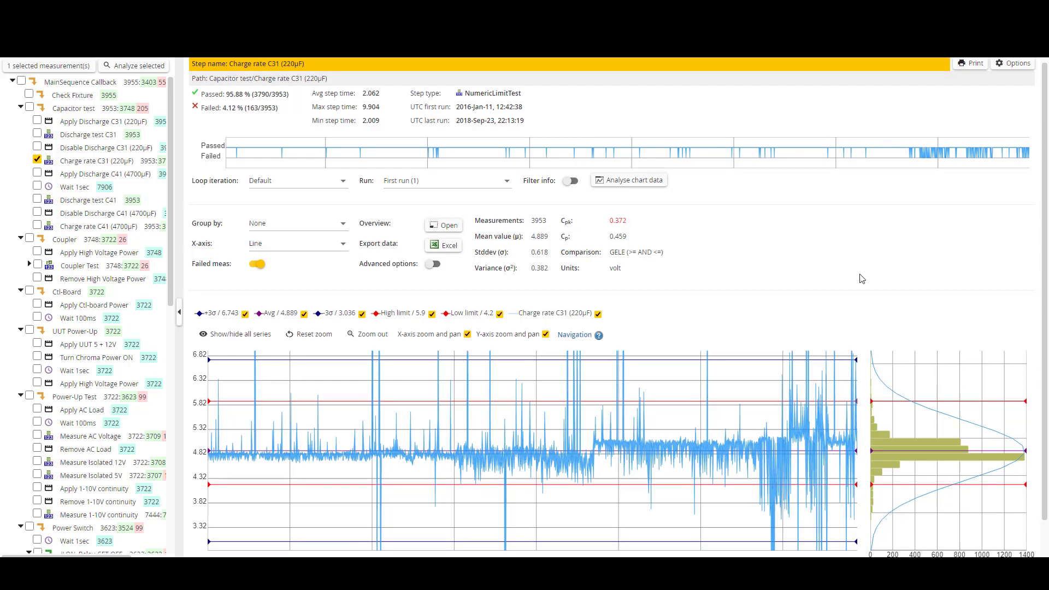
scroll(861, 279, "down", 1)
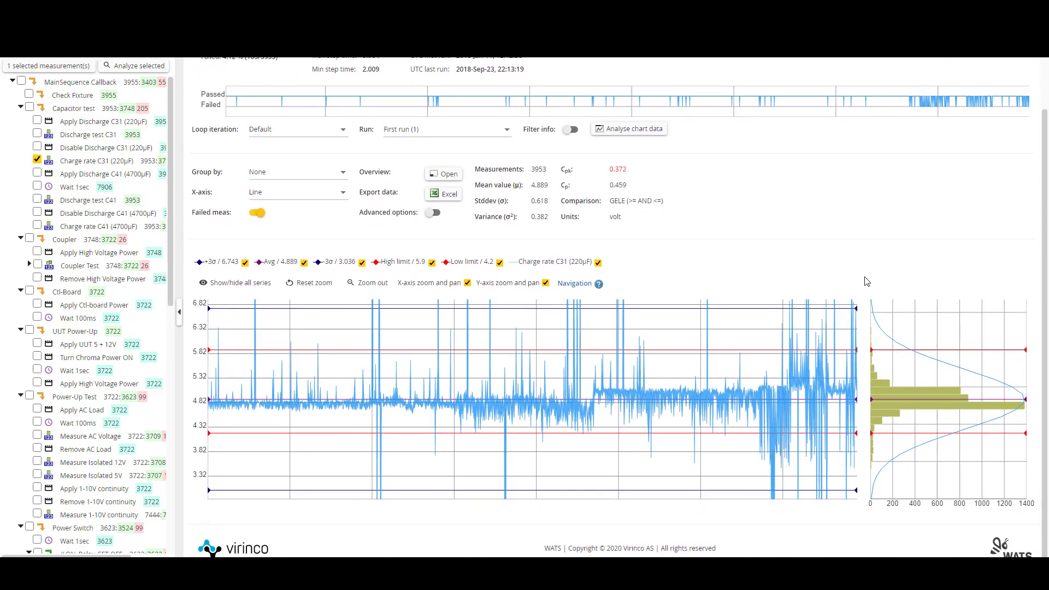
left_click(276, 175)
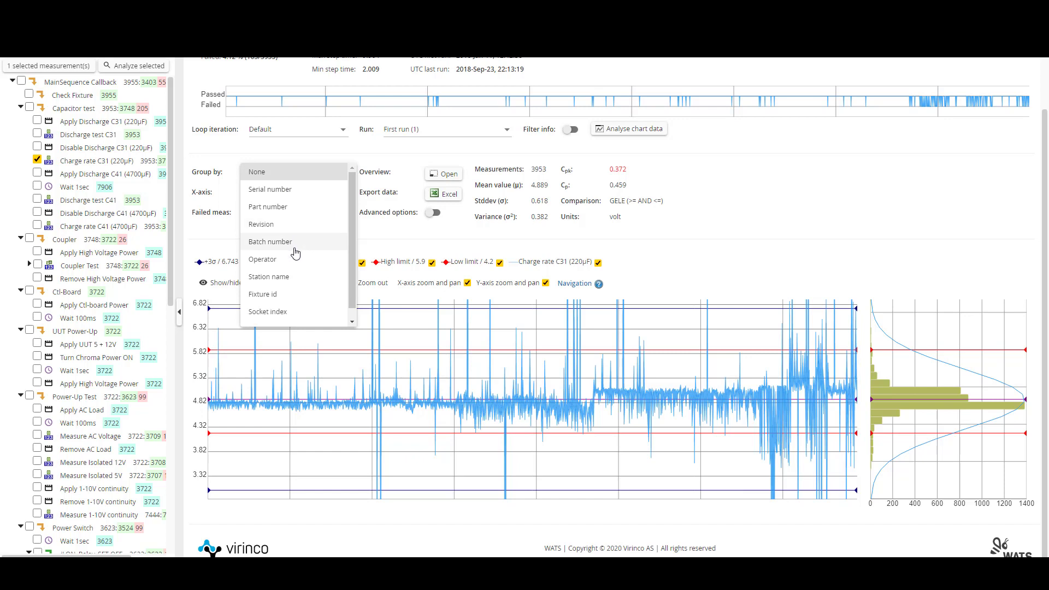
scroll(291, 287, "down", 1)
scroll(292, 292, "up", 1)
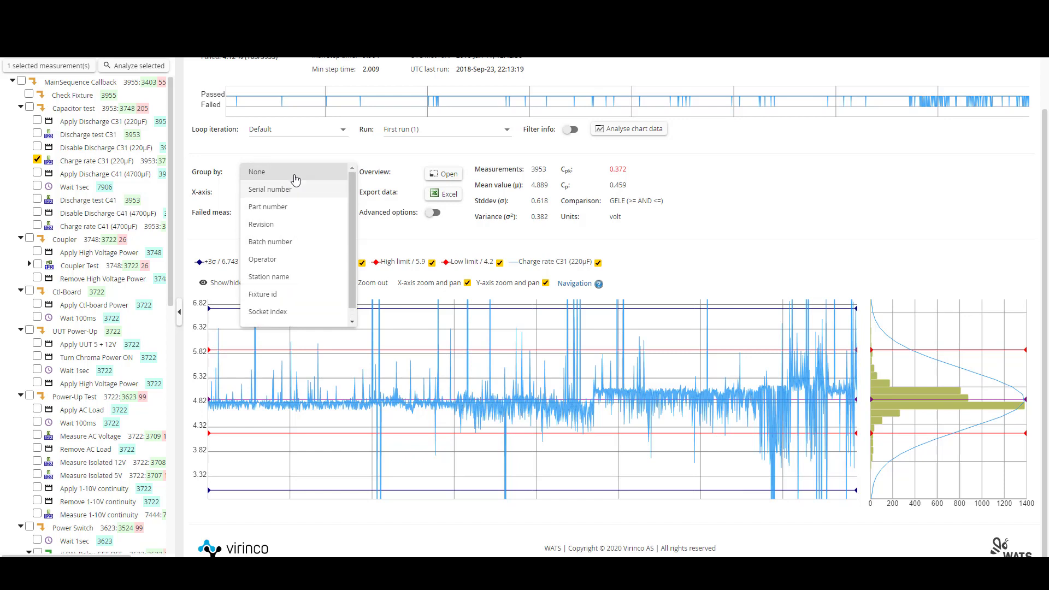
left_click(260, 230)
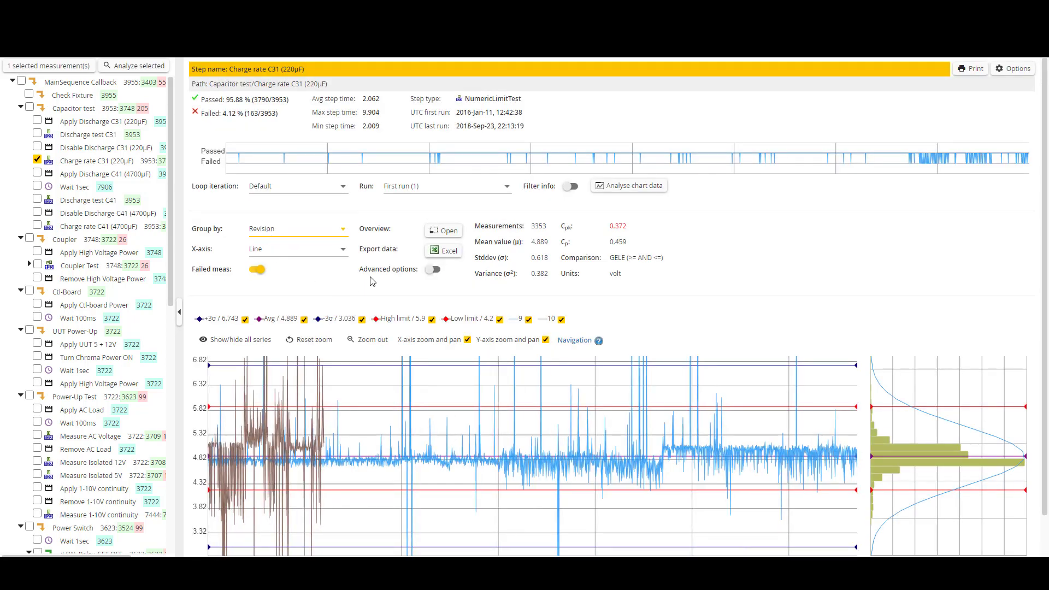
Compare revisions 9 and 10 in the Charge rate C31 (220µF) measurement chart by hiding each series in turn.
scroll(377, 281, "down", 1)
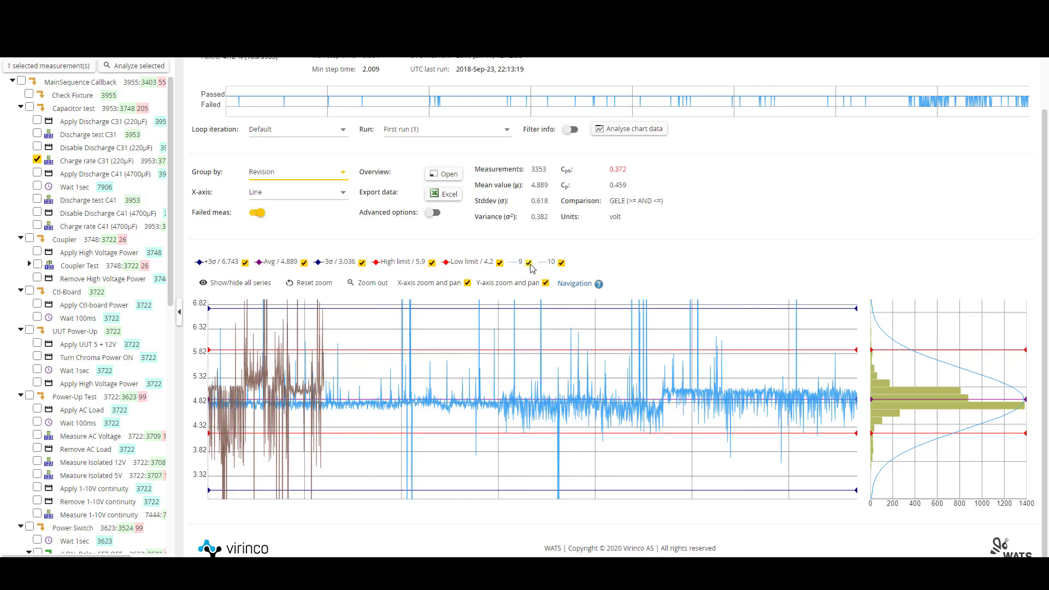
left_click(562, 263)
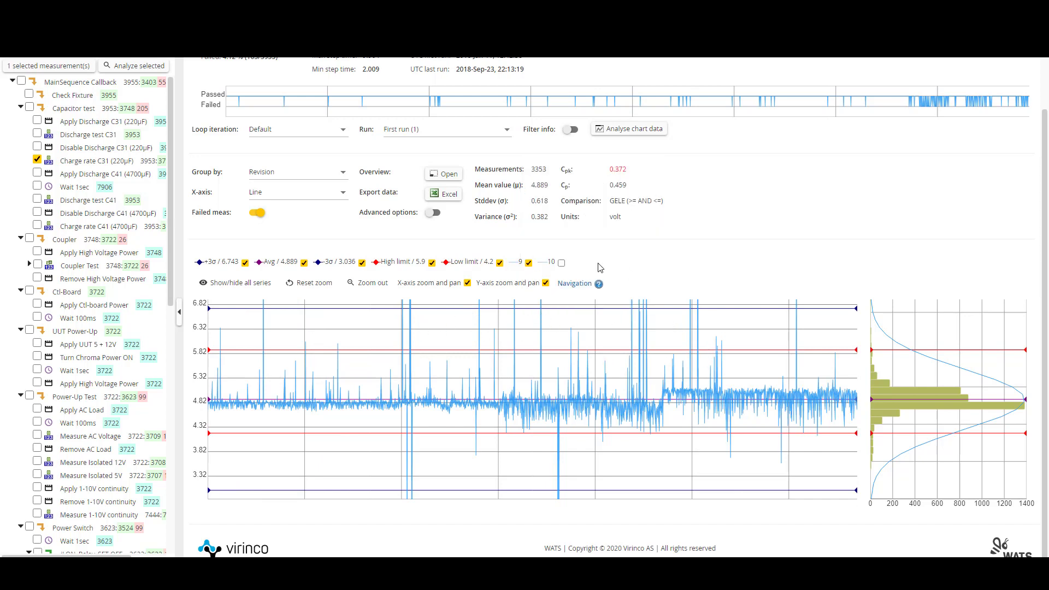
left_click(562, 264)
left_click(529, 263)
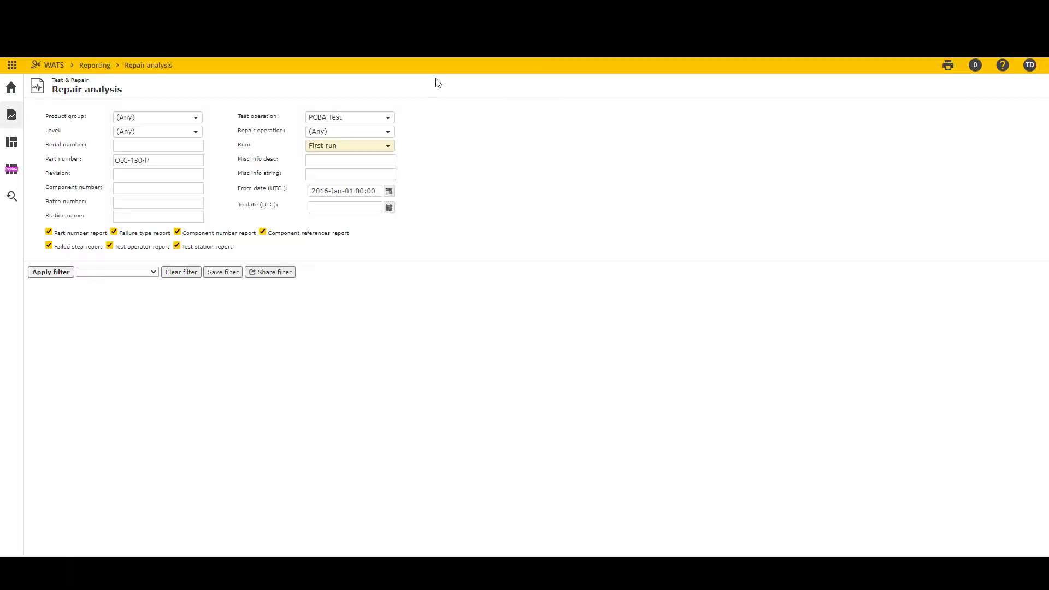
Limit the repair analysis of OLC-130-P to the Failed step report and apply the filter.
left_click(49, 232)
left_click(48, 246)
left_click(110, 246)
left_click(115, 233)
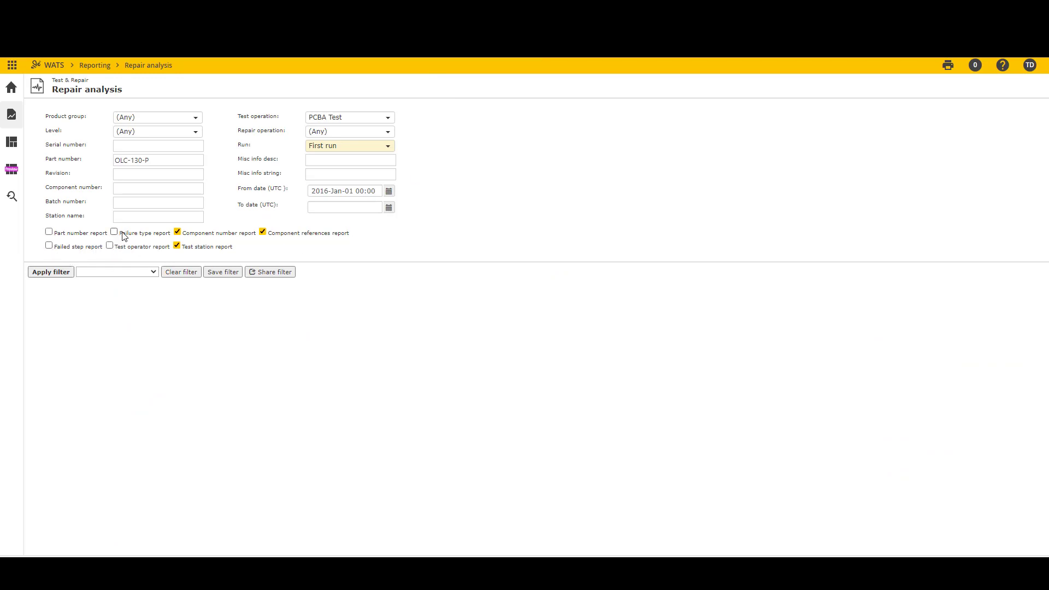
left_click(177, 233)
left_click(177, 245)
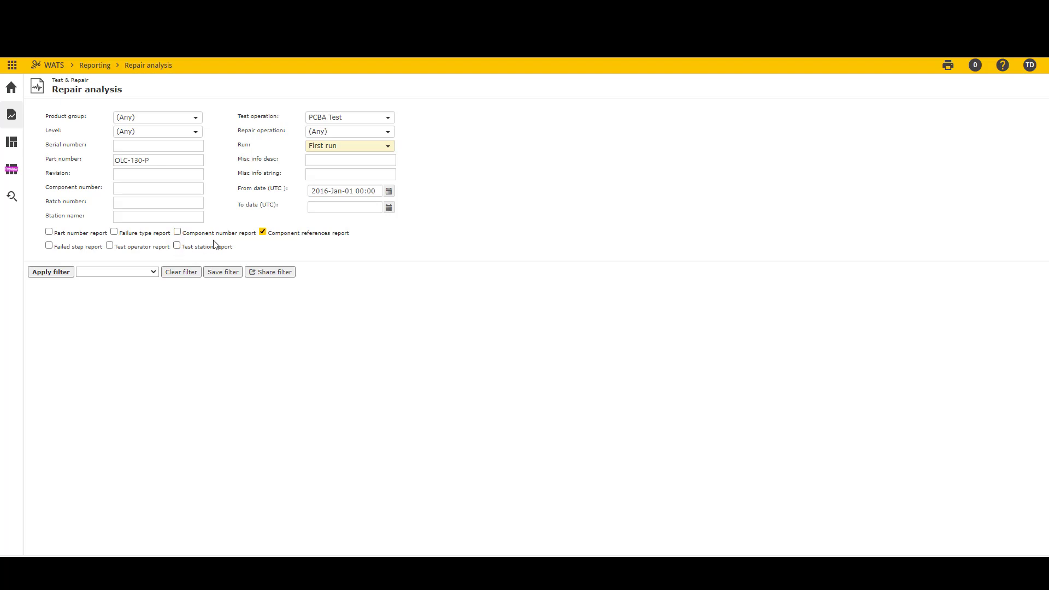
left_click(262, 232)
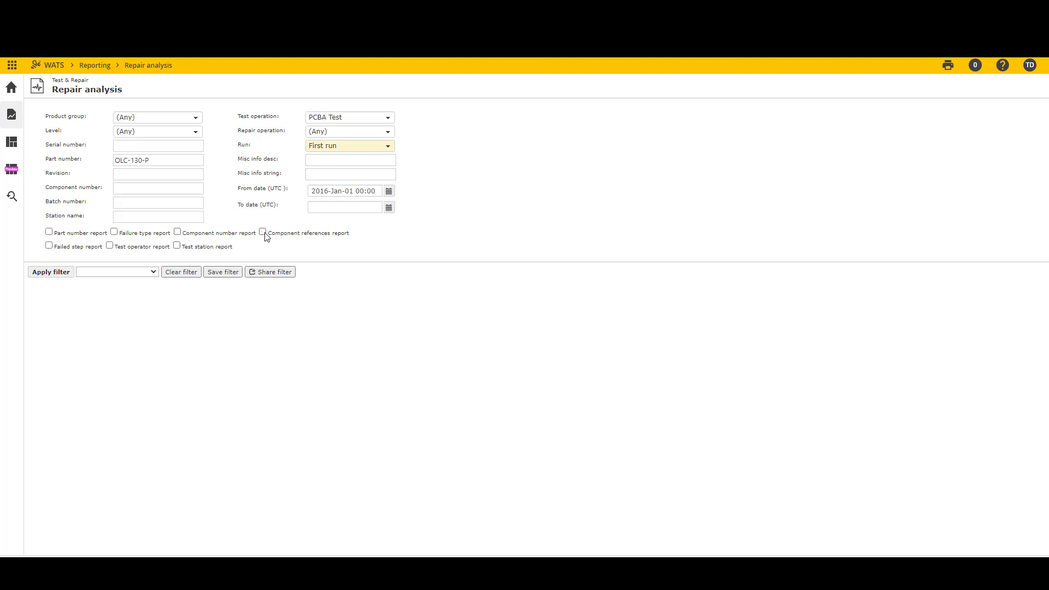
left_click(49, 246)
left_click(55, 273)
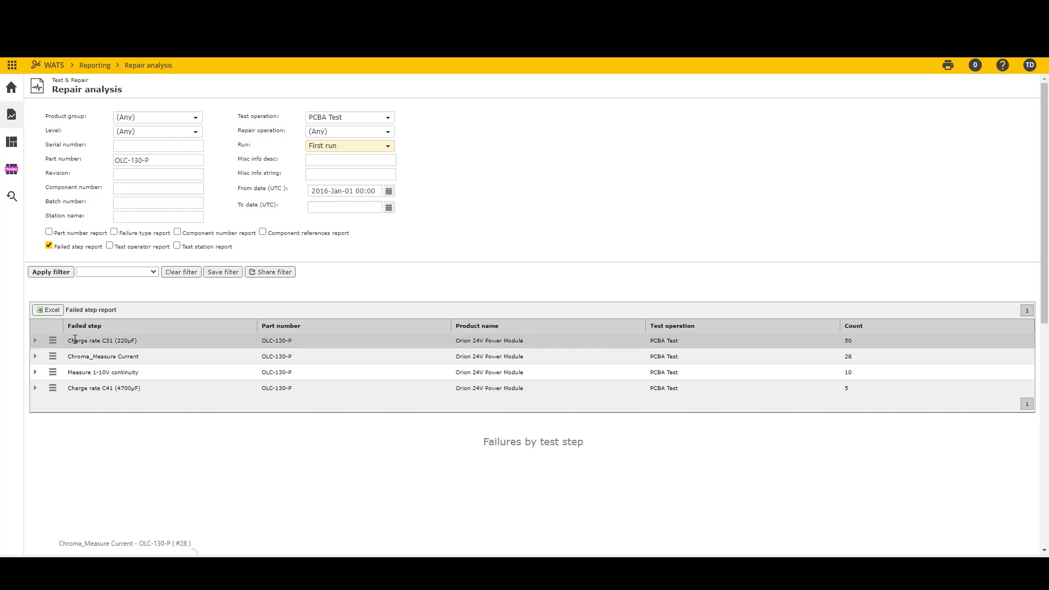
Expand the Charge rate C31 (220µF) failed step and examine its most frequent repair code.
left_click(34, 342)
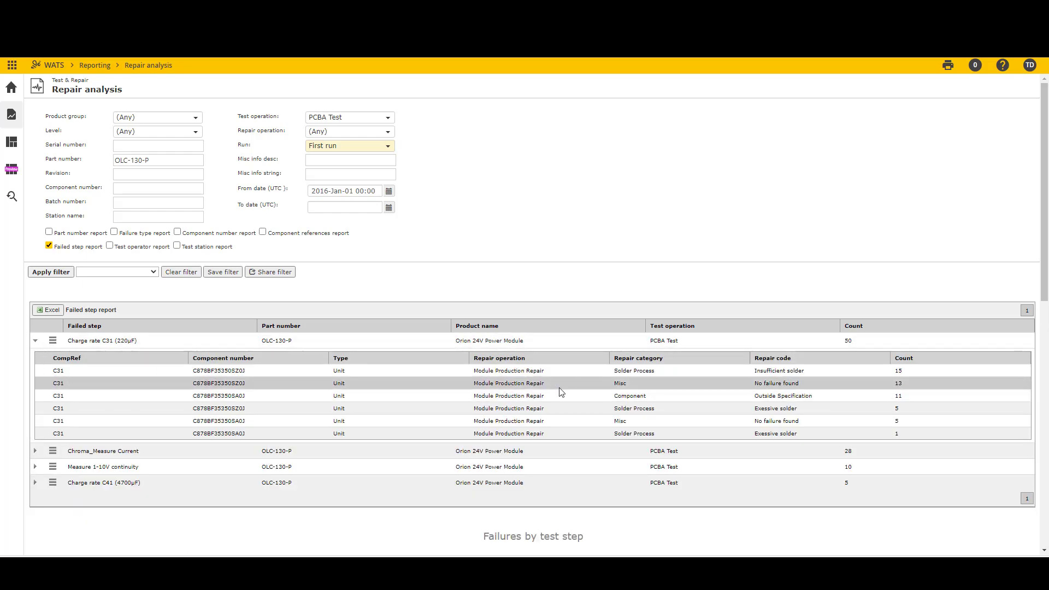
left_click(804, 371)
left_click_drag(804, 370, 756, 370)
left_click(755, 371)
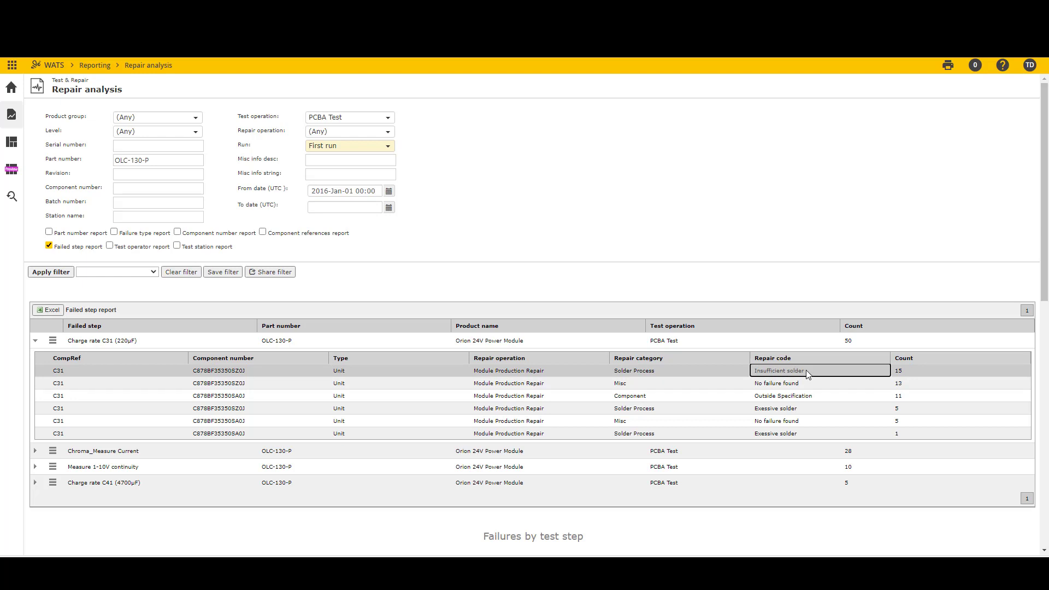
Filter the Failed step report to revision 10 and expand the Charge rate C31 (220µF) repairs.
left_click(139, 172)
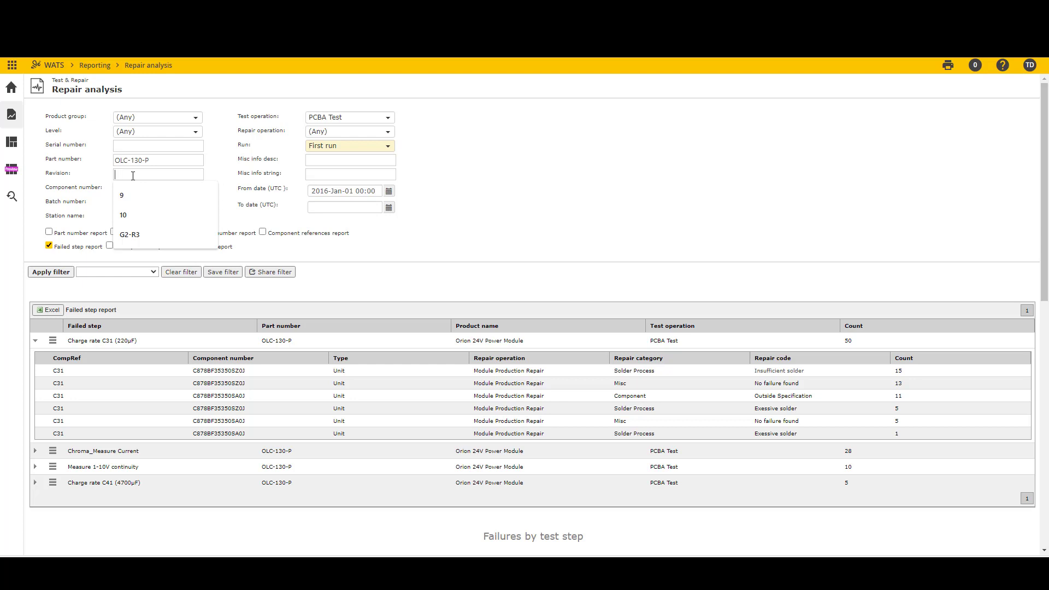
type("10")
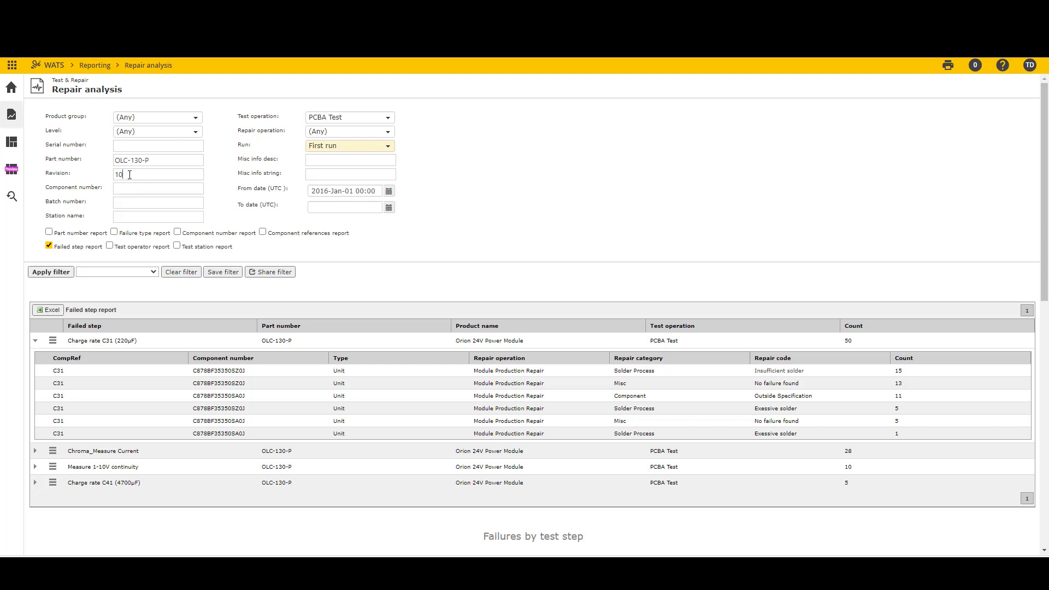
left_click(51, 272)
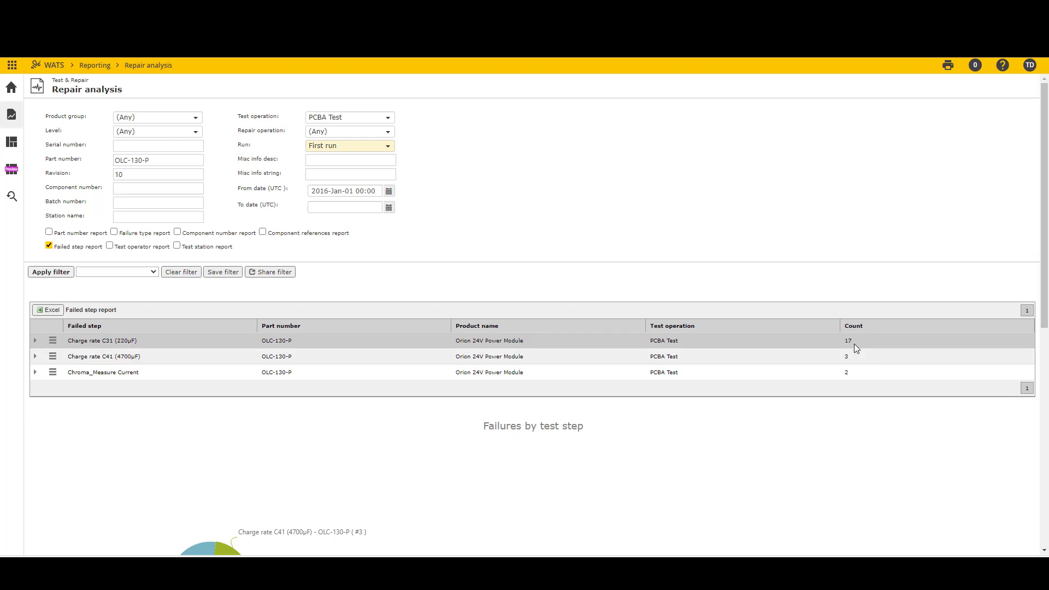
left_click(35, 339)
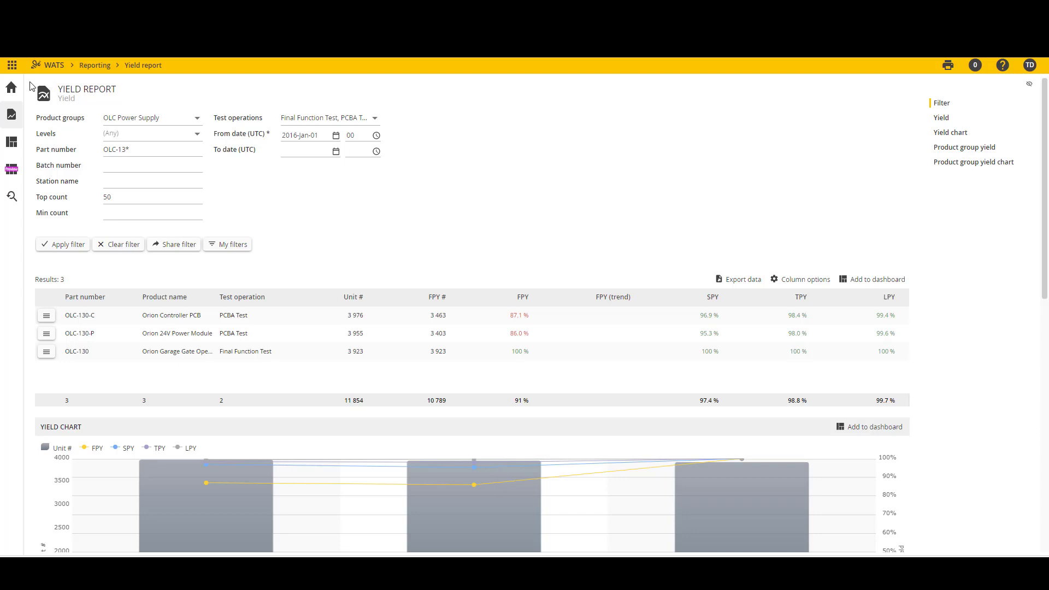
Open the Process capability analysis for OLC-130-P from the yield report and run it on the PCBA Test row.
left_click_drag(66, 334, 94, 337)
left_click(55, 338)
left_click(47, 333)
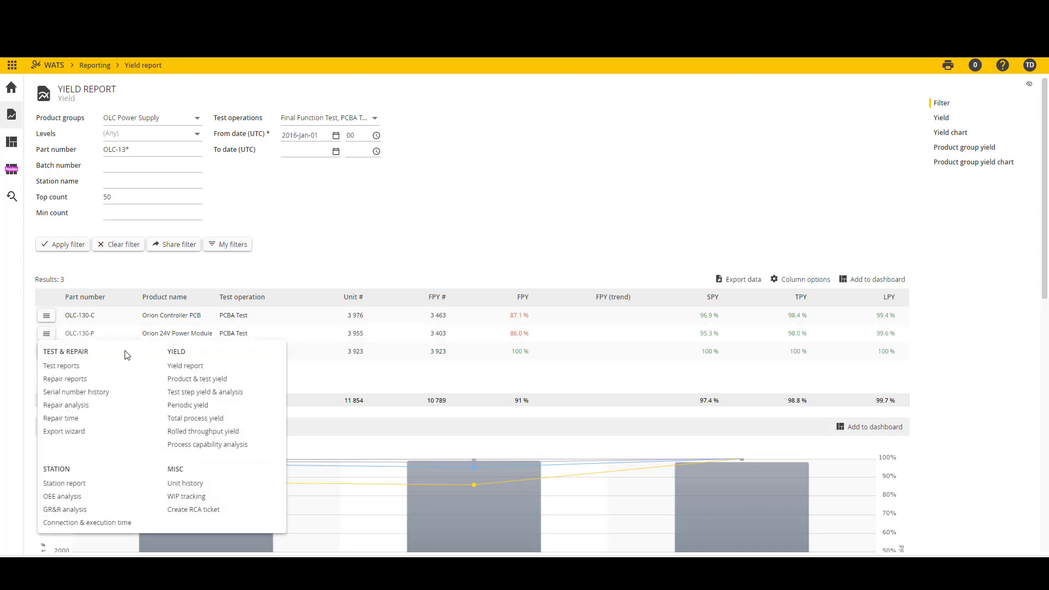
left_click(238, 445)
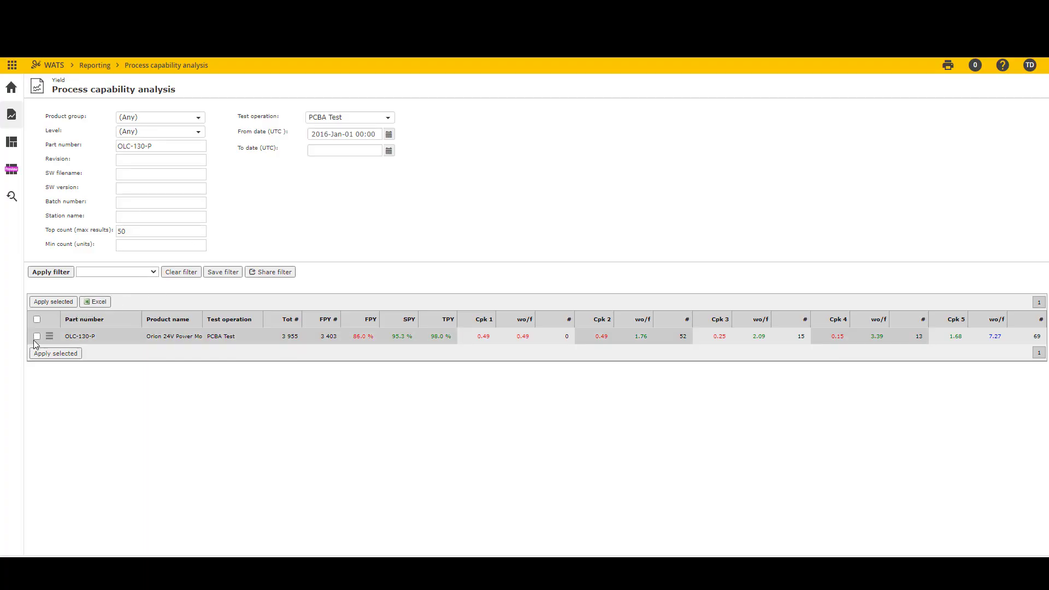
left_click(37, 336)
left_click(52, 354)
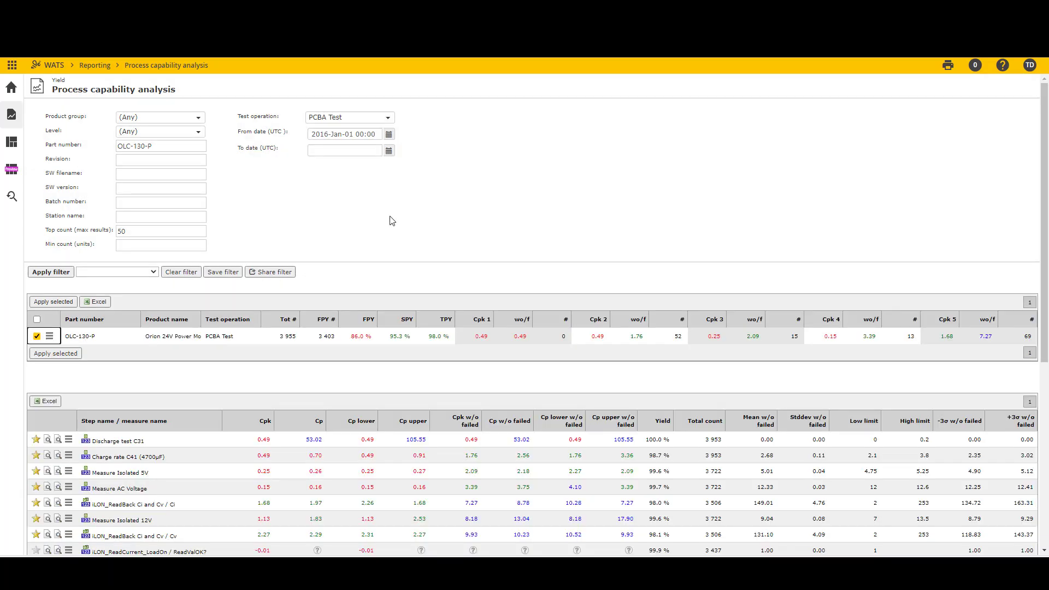
Compare the Cpk of Measure Isolated 12V with its Cpk without failed measurements in the step list.
scroll(392, 220, "down", 3)
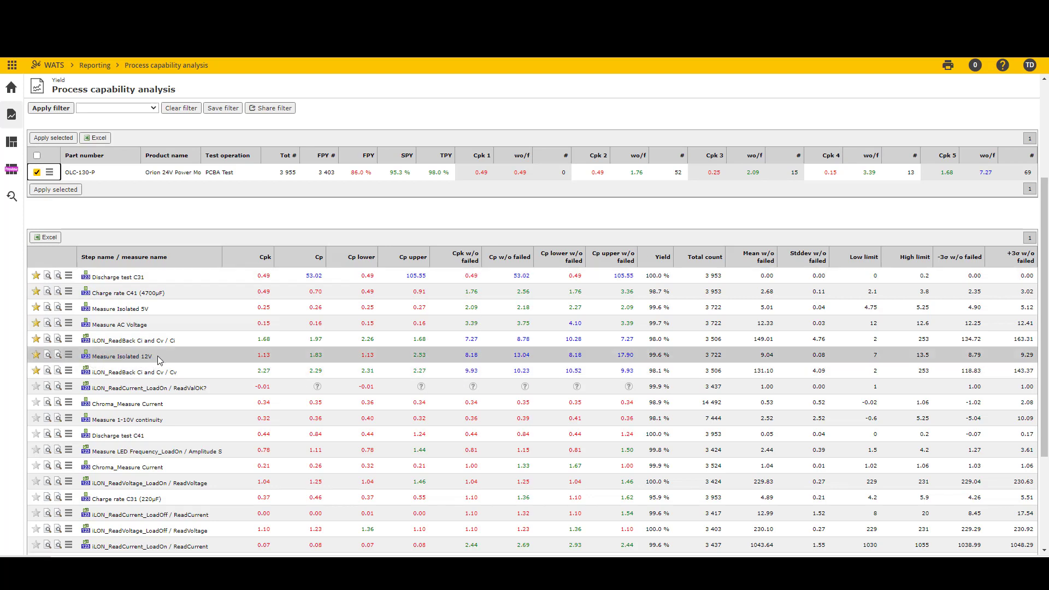
double_click(267, 355)
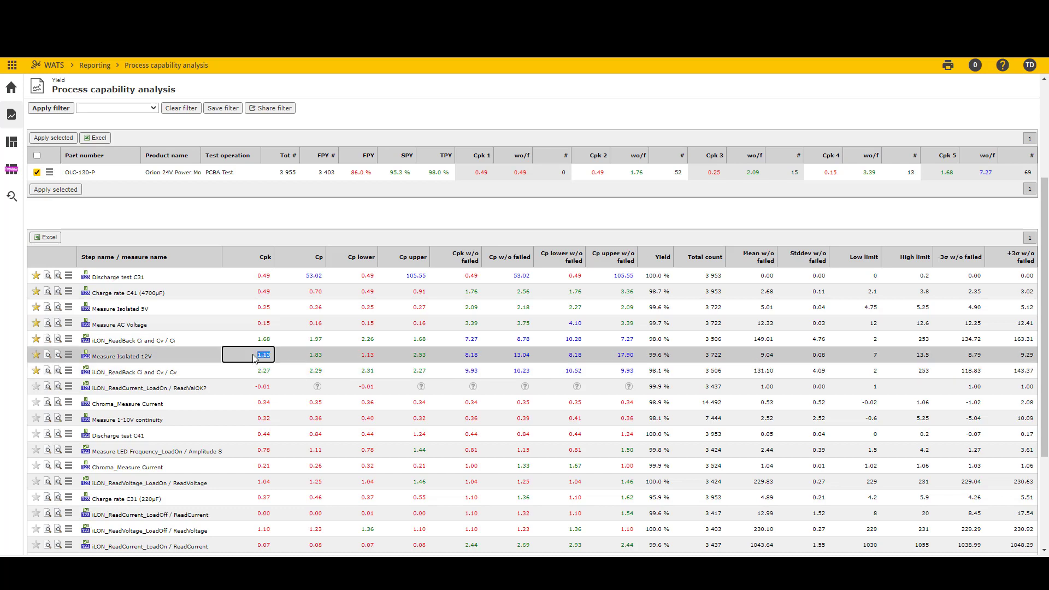
double_click(480, 358)
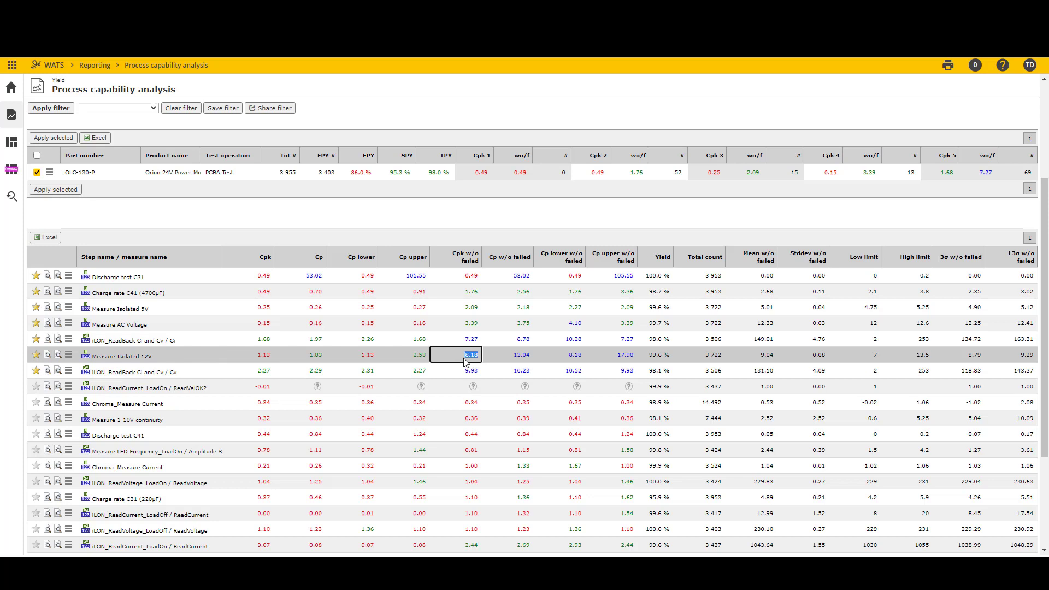
left_click(466, 363)
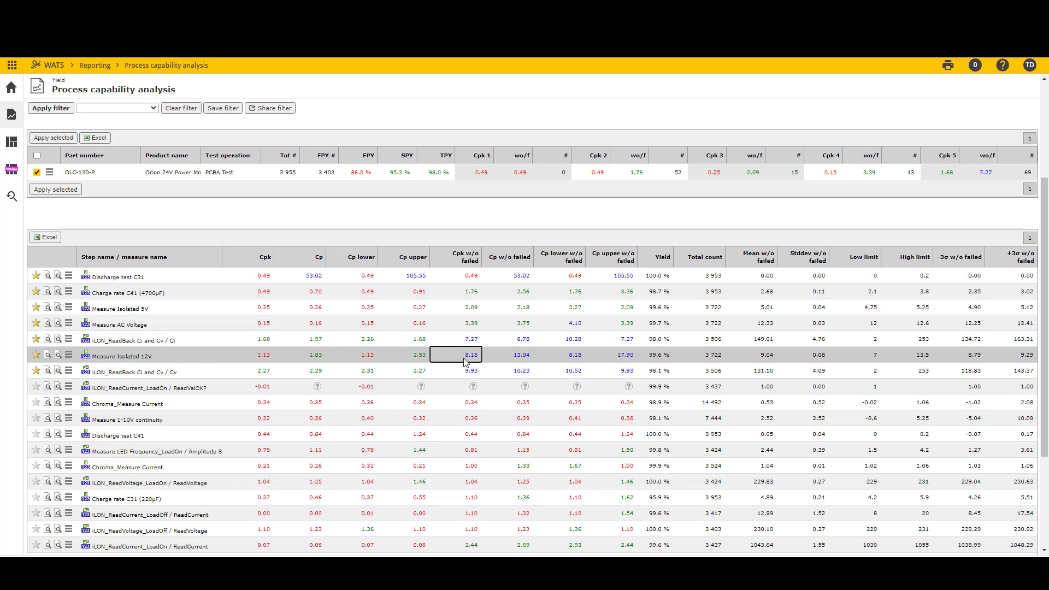
Open the measurement analysis of Measure Isolated 12V and examine the full depth of the dips in the first chart.
left_click(59, 358)
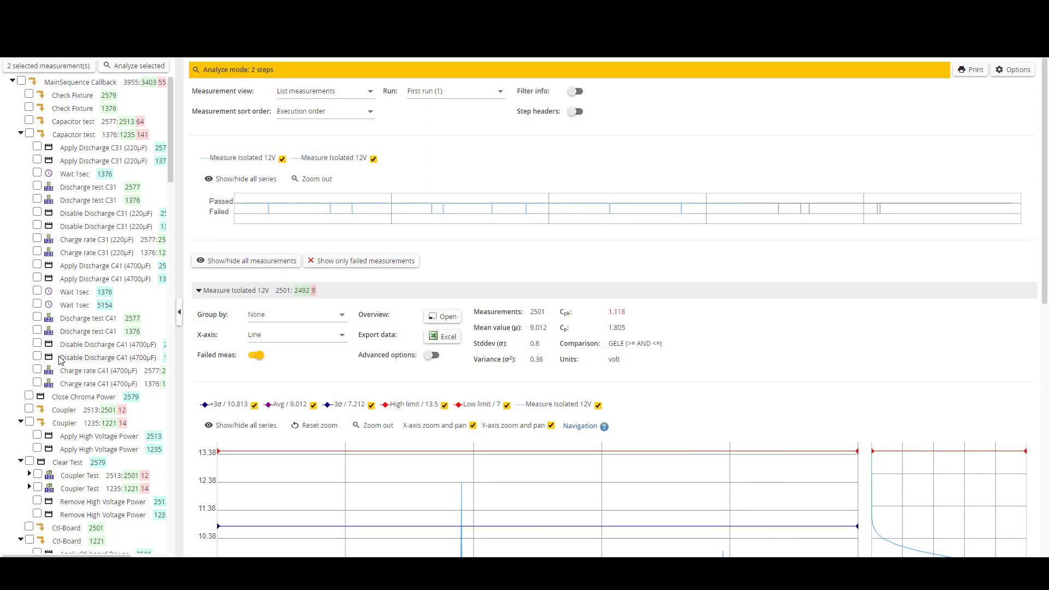
scroll(193, 350, "down", 2)
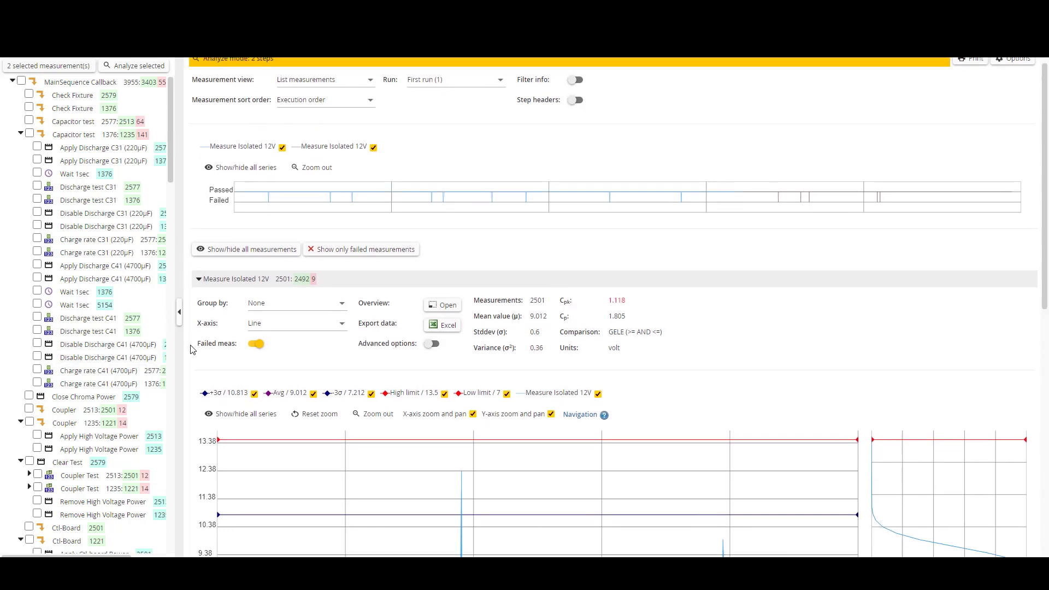
scroll(192, 349, "down", 4)
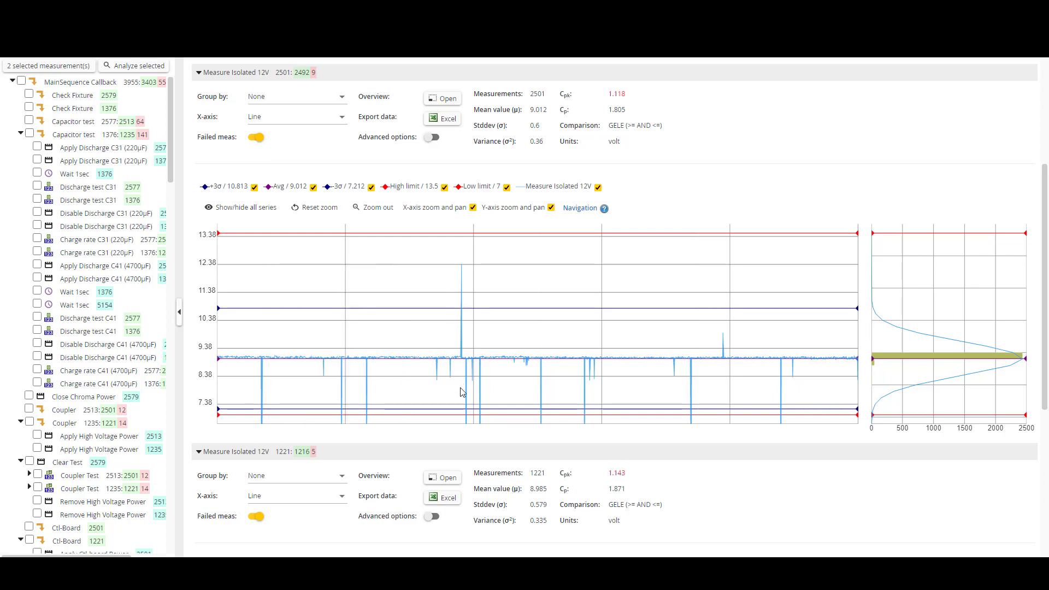
scroll(462, 391, "down", 3)
scroll(464, 392, "down", 4)
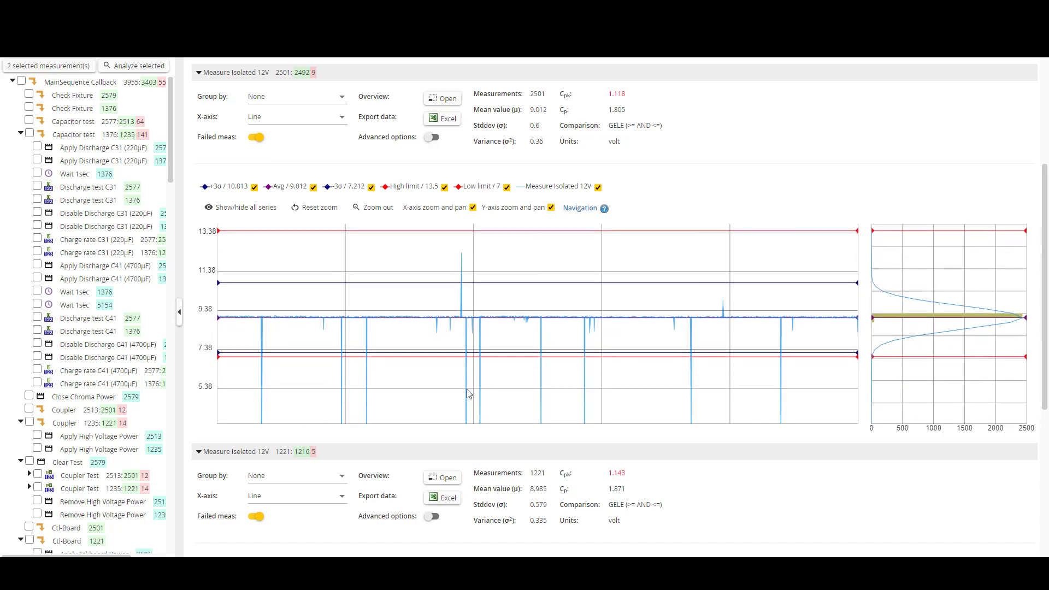
scroll(467, 392, "down", 3)
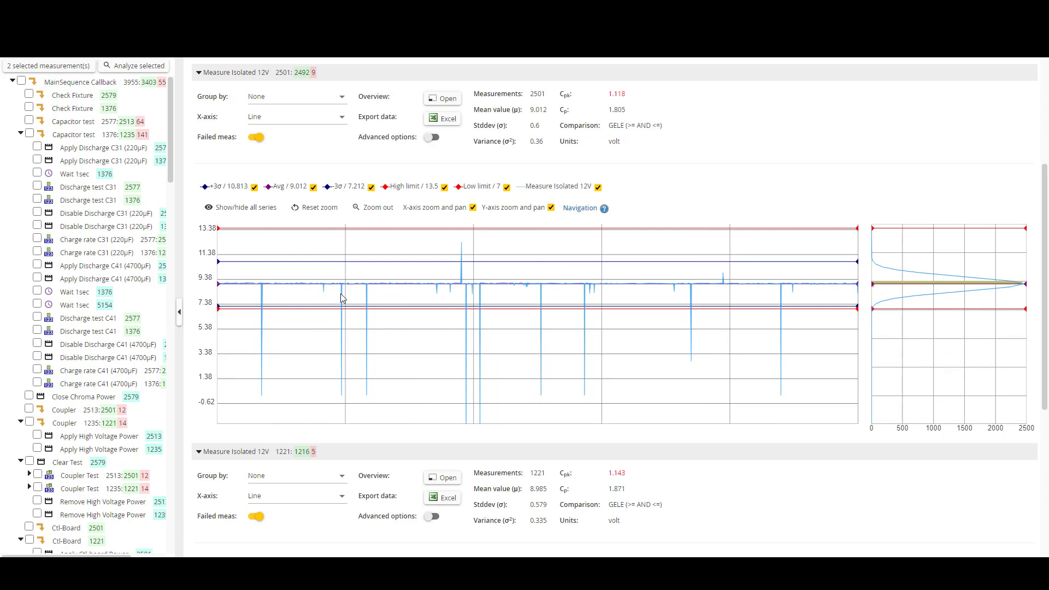
Exclude failed measurements from the first Measure Isolated 12V chart and open the UUT report behind the smaller upward spike.
left_click(256, 138)
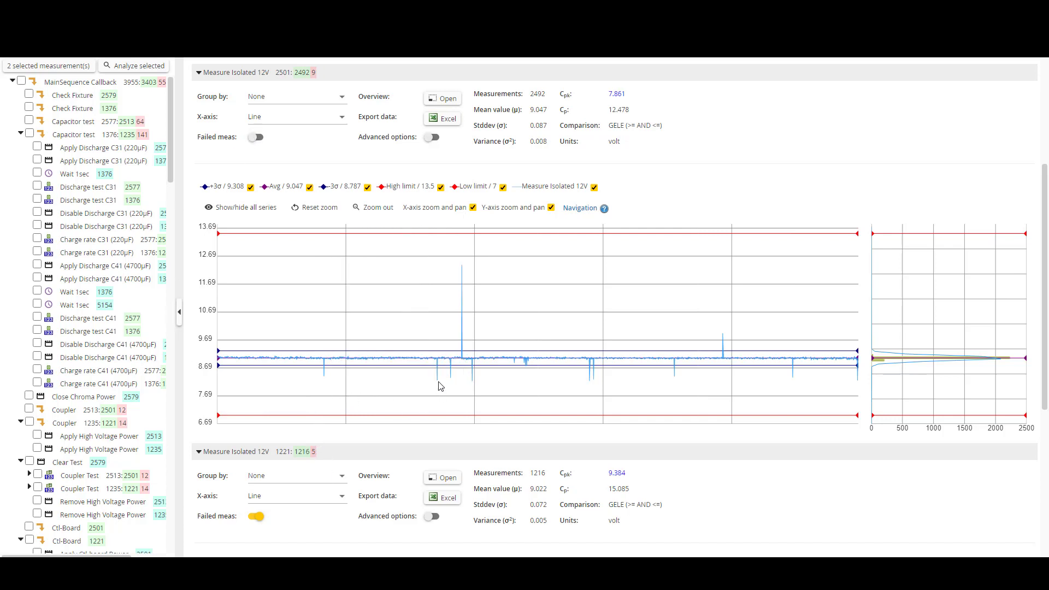
mouse_move(451, 381)
mouse_move(724, 337)
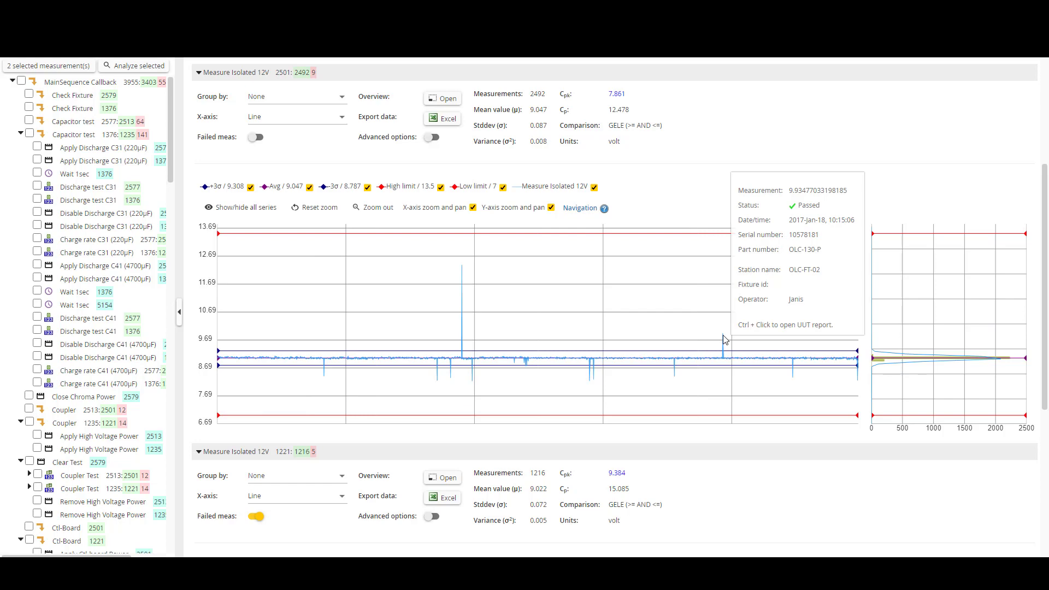
left_click(723, 336, "ctrl")
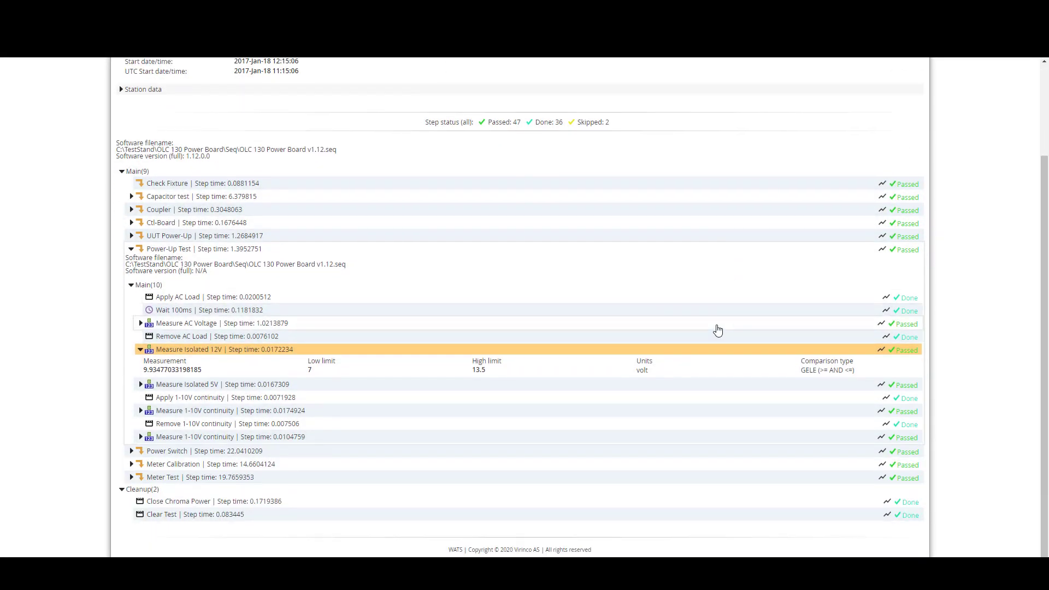
scroll(717, 328, "up", 2)
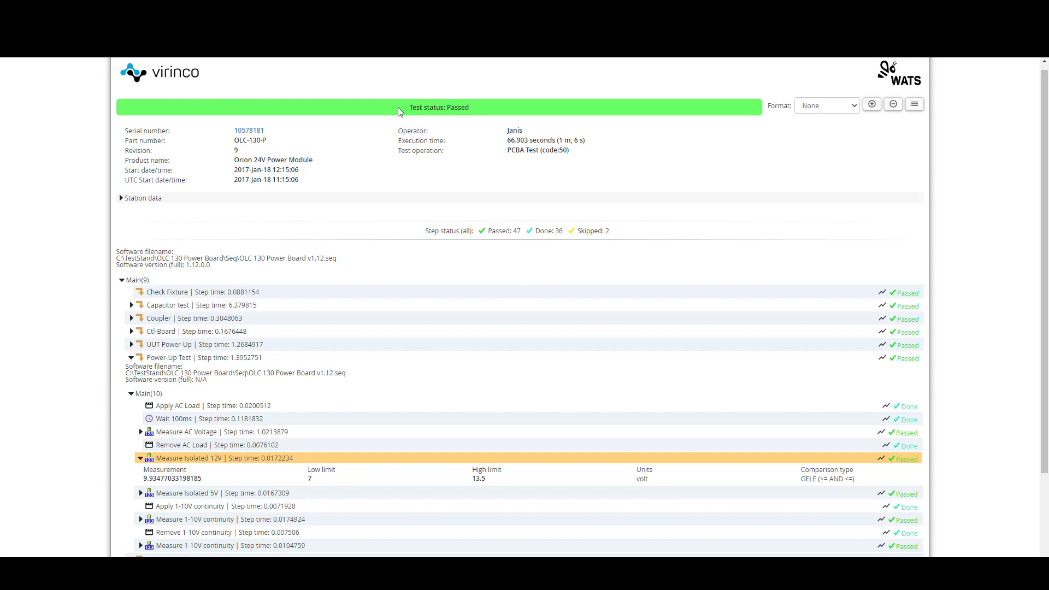
Open the unit's serial number history from the UUT report and open the Unit history for its failed RMA test entry.
left_click(261, 135)
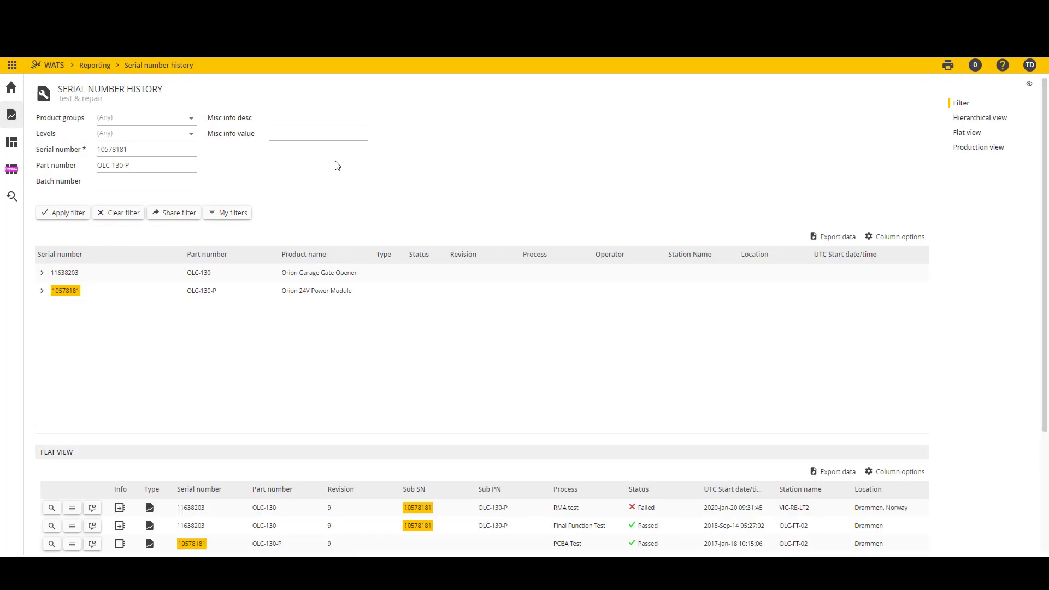
scroll(331, 246, "down", 3)
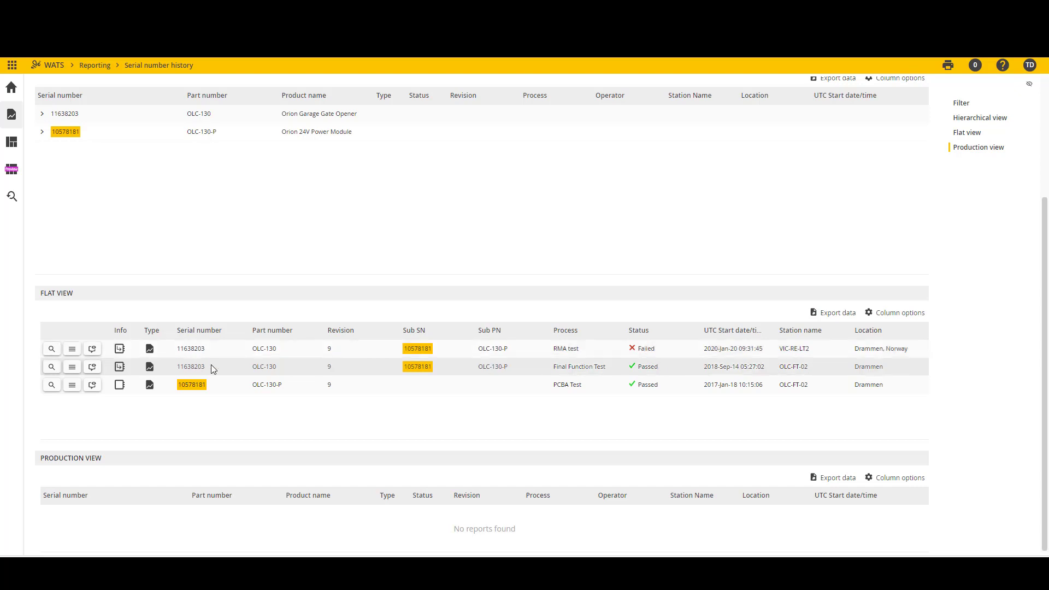
left_click(72, 348)
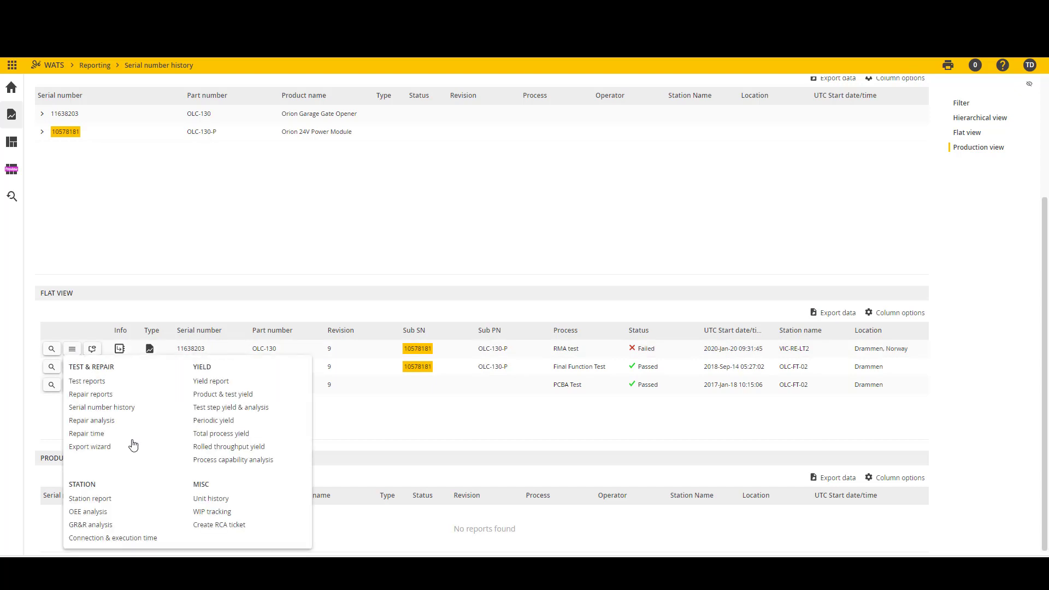
left_click(212, 499)
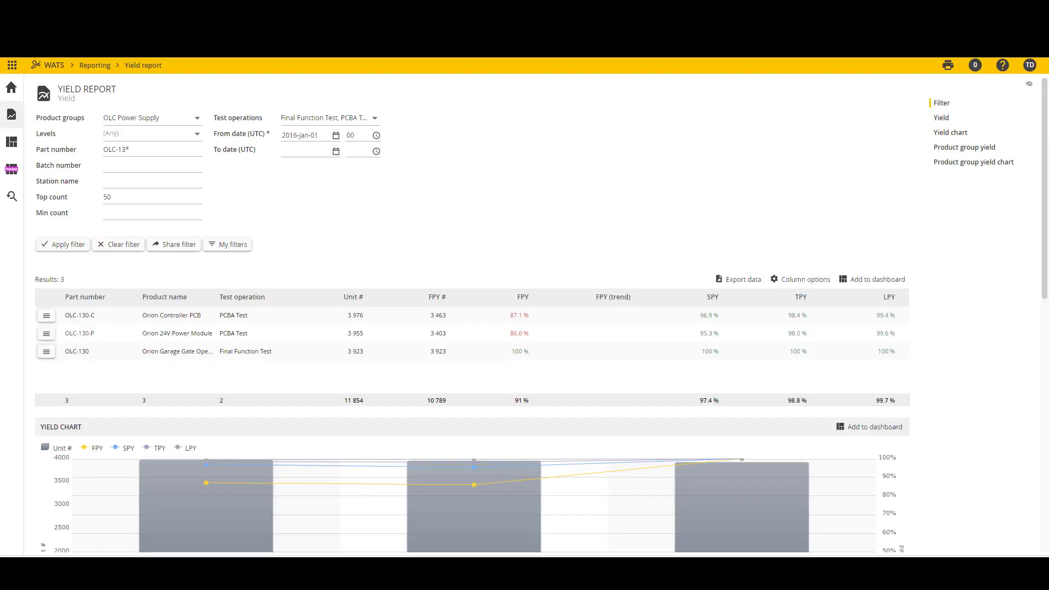
Open the Periodic yield report for OLC-130-P from the yield report.
left_click(46, 334)
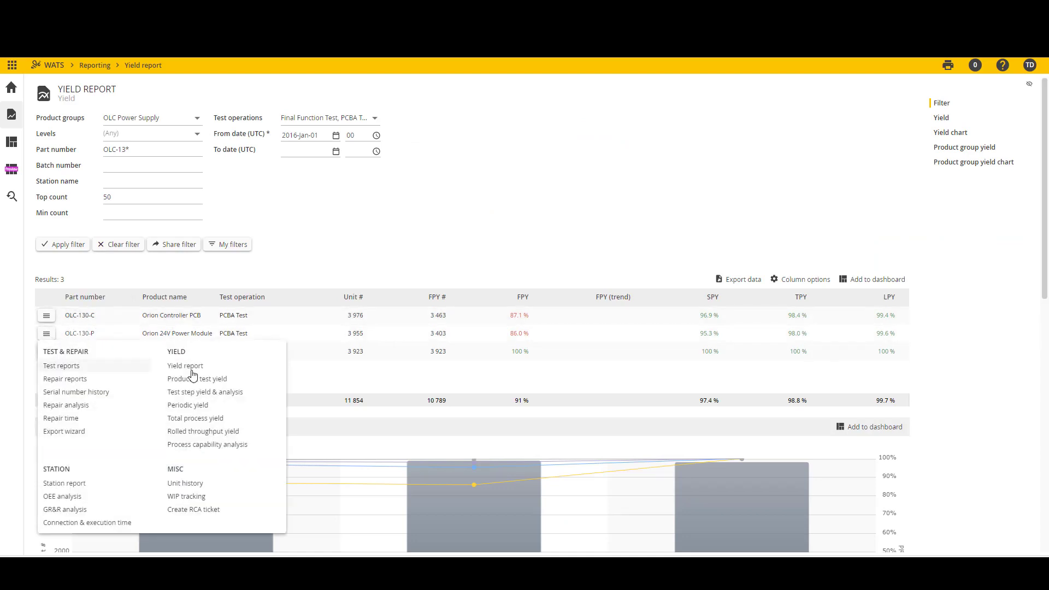
left_click(188, 406)
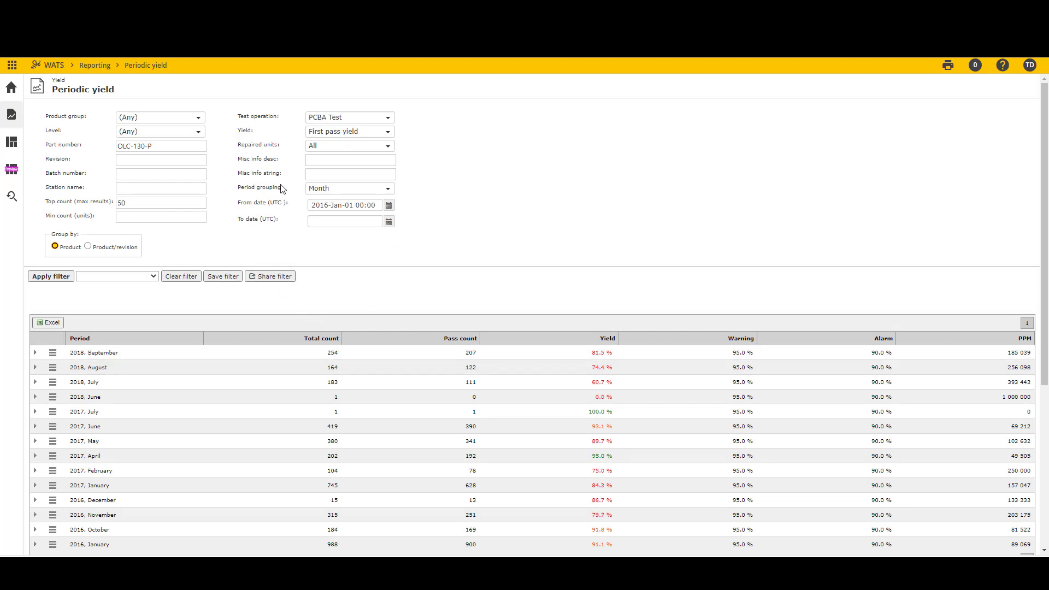
Expand the 2018, September period in the periodic yield report and bring up its Passed in run chart.
left_click(354, 189)
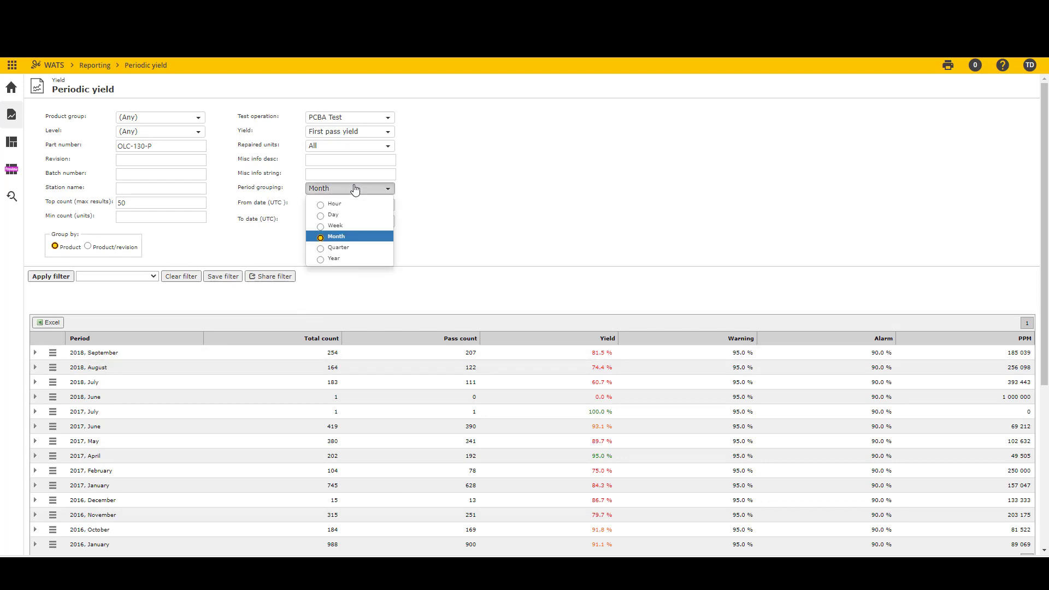
left_click(425, 186)
scroll(497, 230, "down", 2)
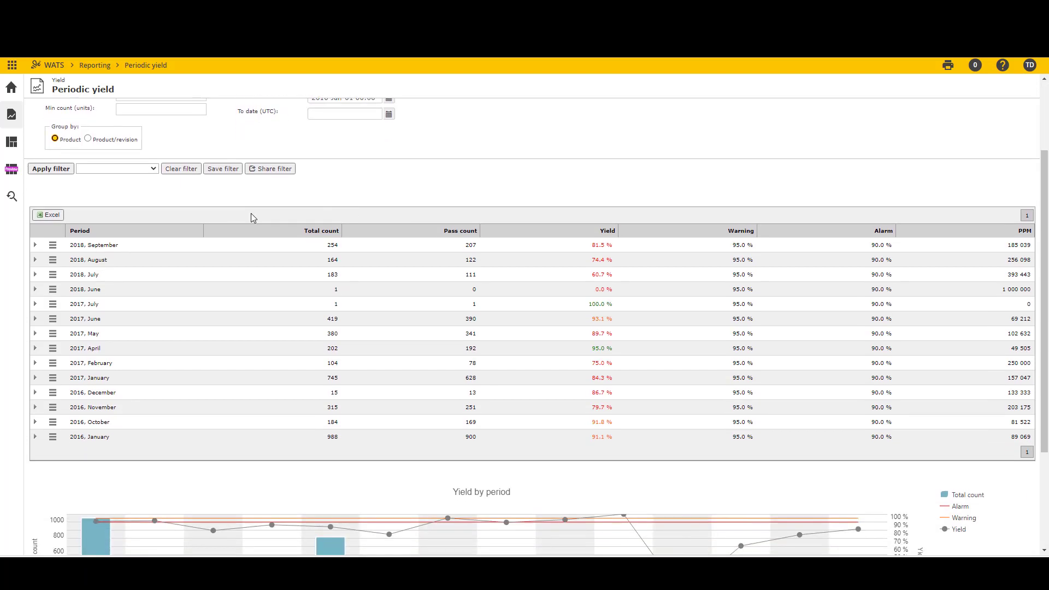
left_click(35, 244)
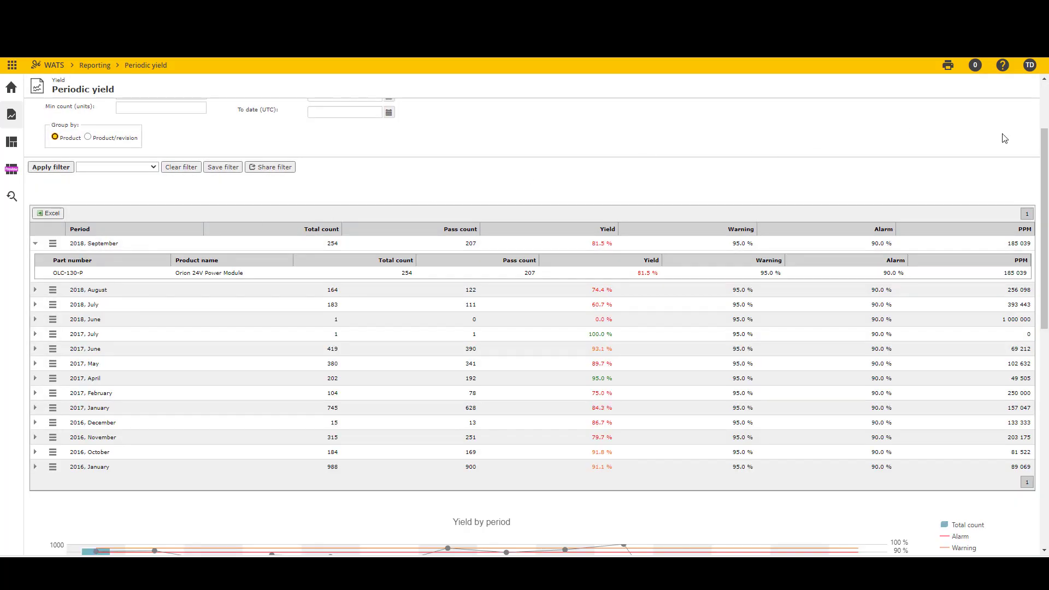
left_click_drag(1040, 170, 1024, 471)
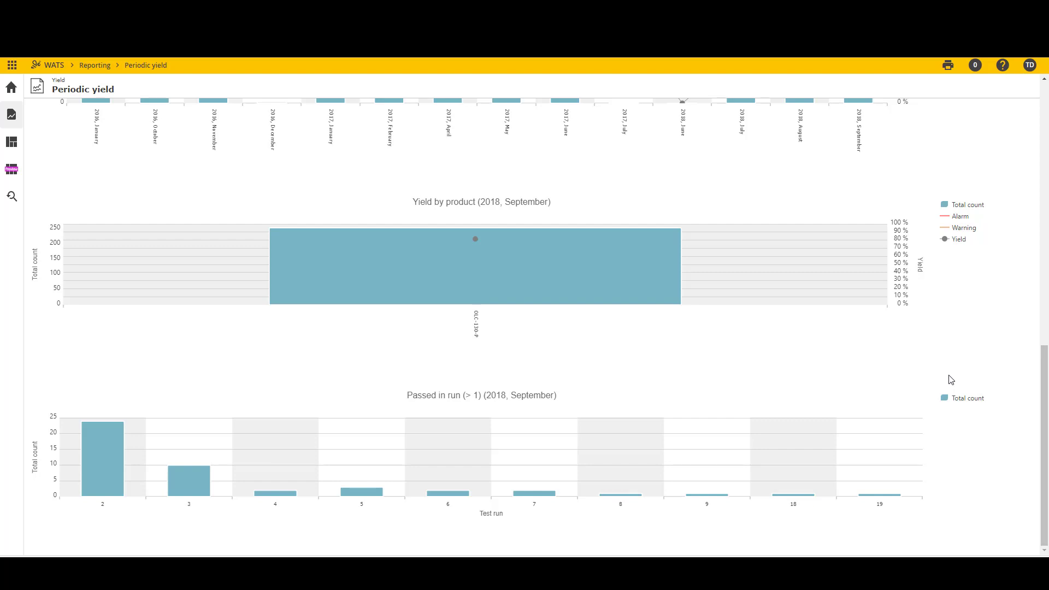
Compare the unit counts per test run in the Passed in run chart and open the serial number history for run 4.
mouse_move(108, 446)
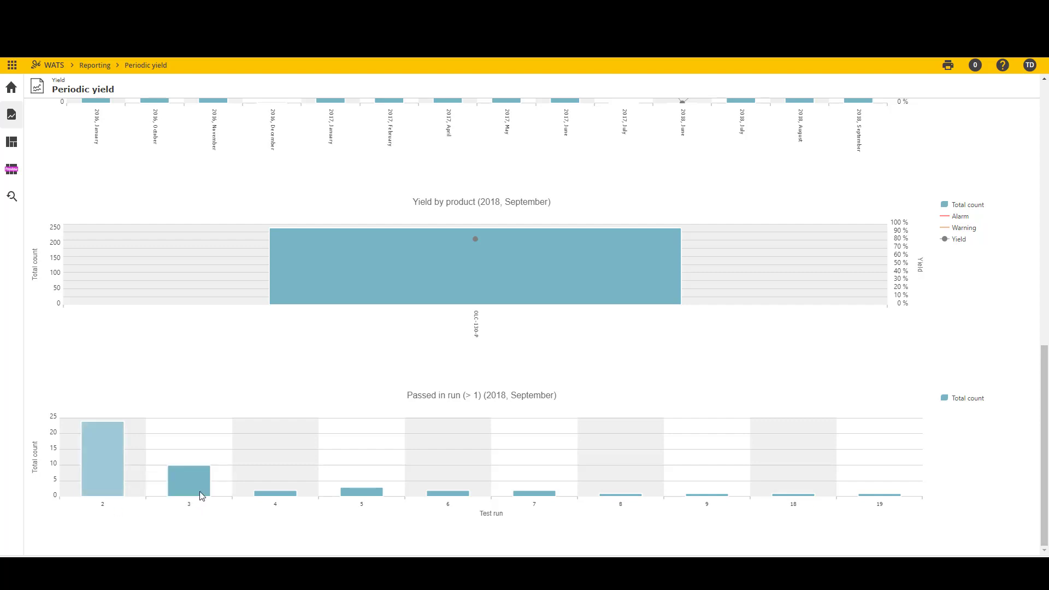
mouse_move(192, 474)
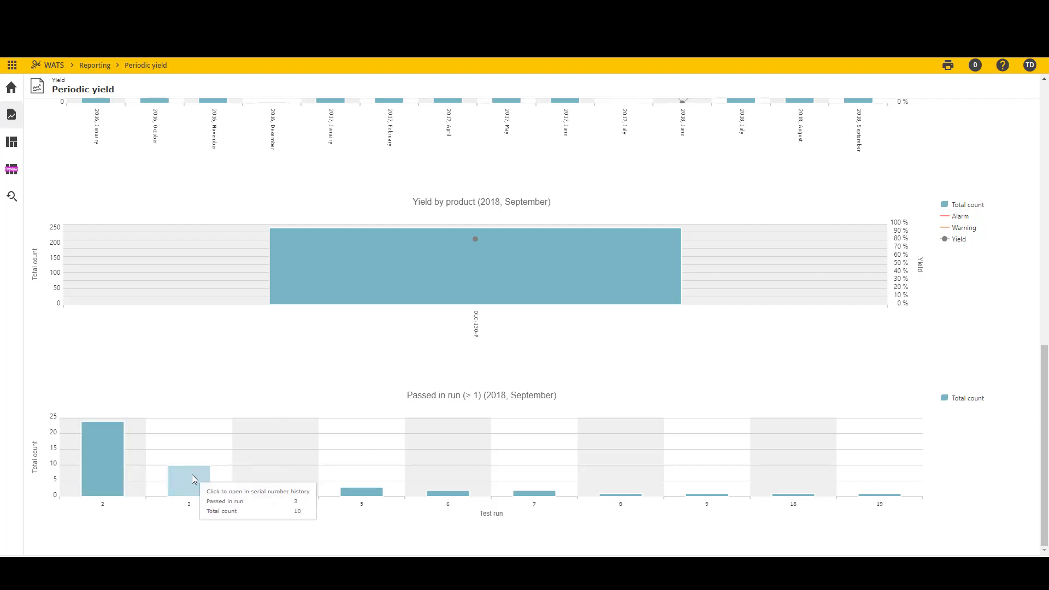
mouse_move(271, 493)
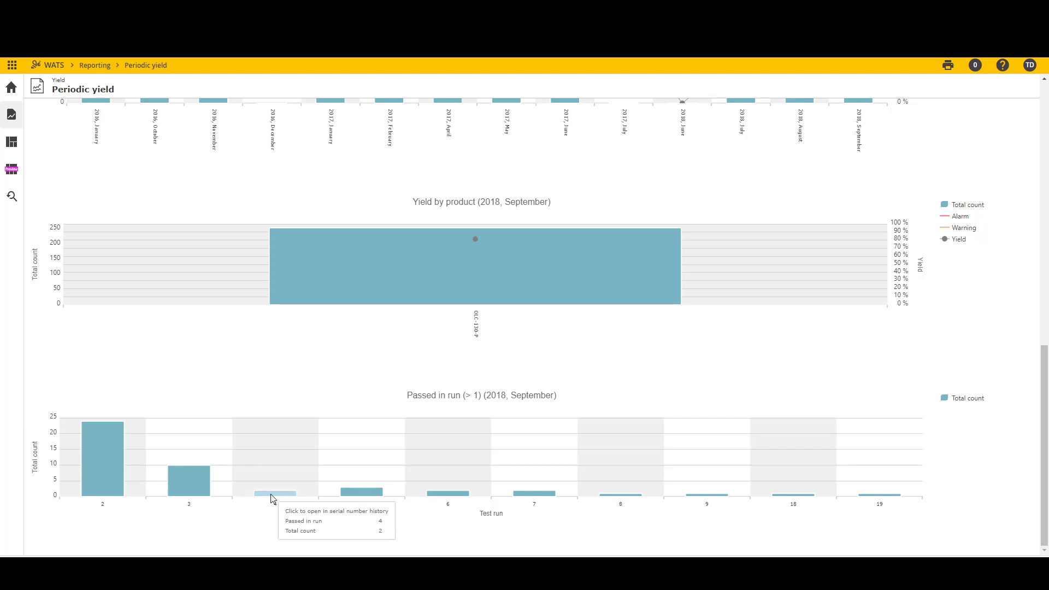
left_click(270, 494)
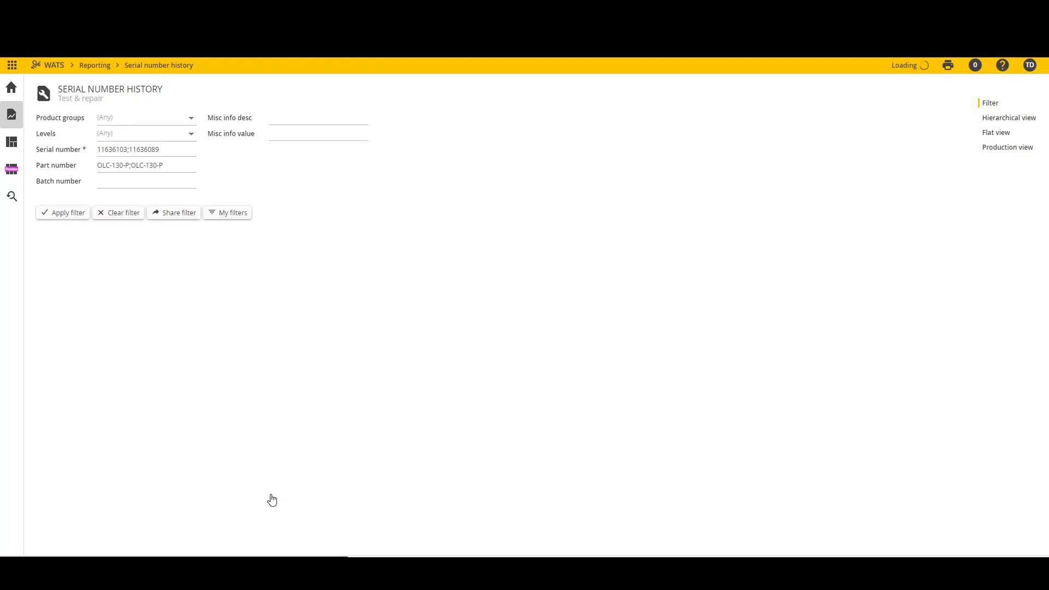
Limit the serial number history to the first of the two serial numbers with part number OLC-130-P and review its flat view.
left_click(175, 147)
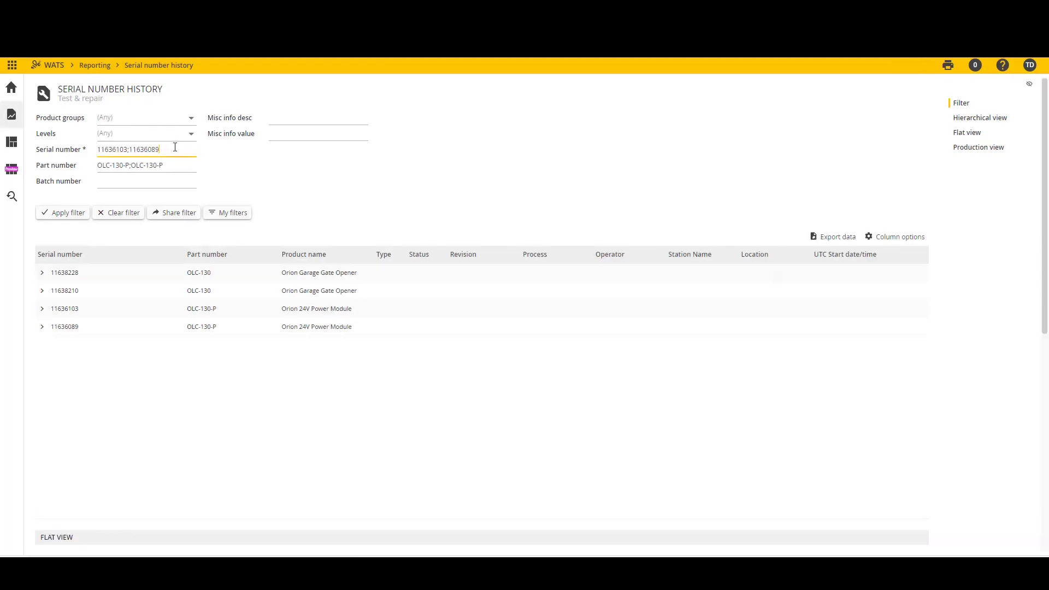
left_click_drag(142, 147, 127, 149)
key("BackSpace")
left_click(154, 166)
left_click(178, 164)
left_click_drag(178, 164, 130, 169)
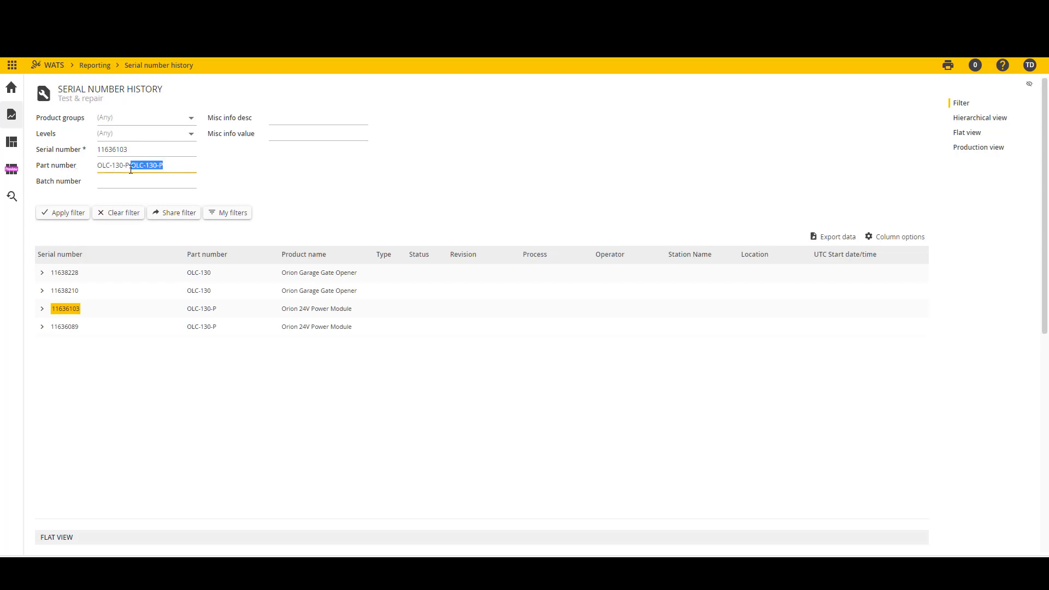
key("BackSpace")
left_click(61, 213)
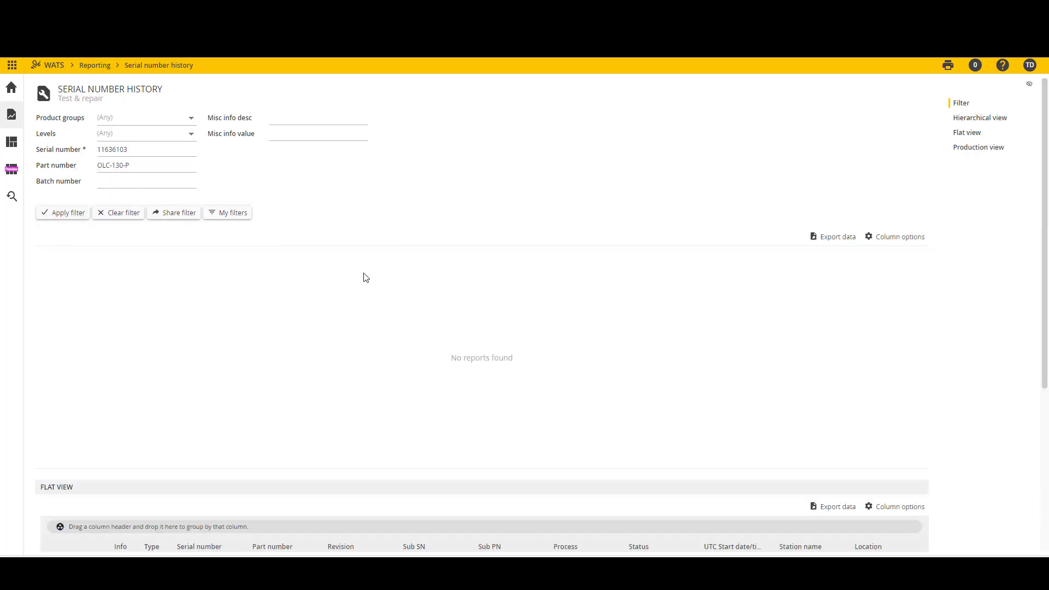
scroll(302, 321, "down", 3)
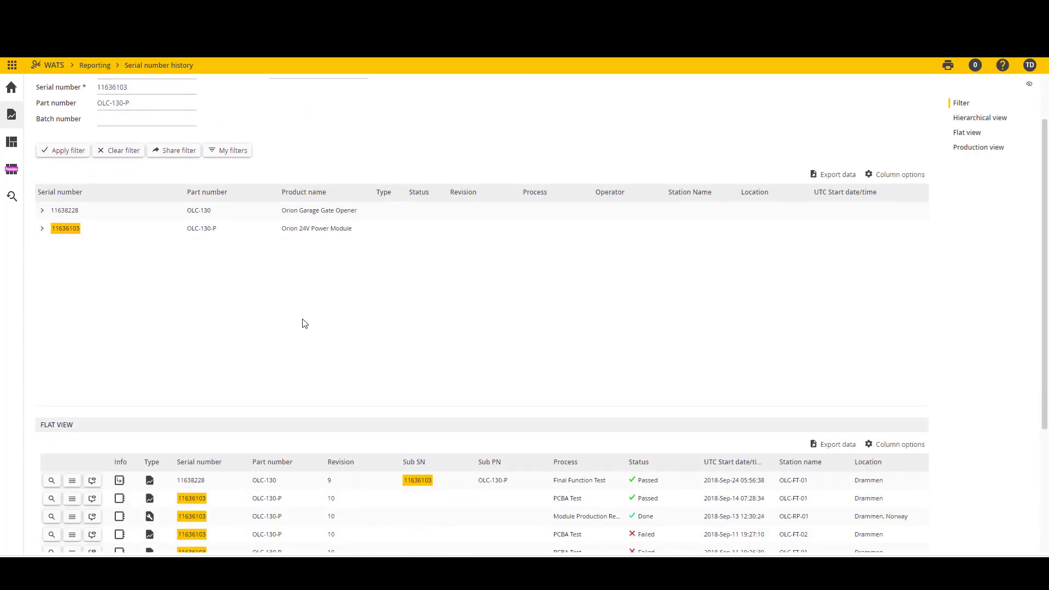
scroll(580, 424, "down", 1)
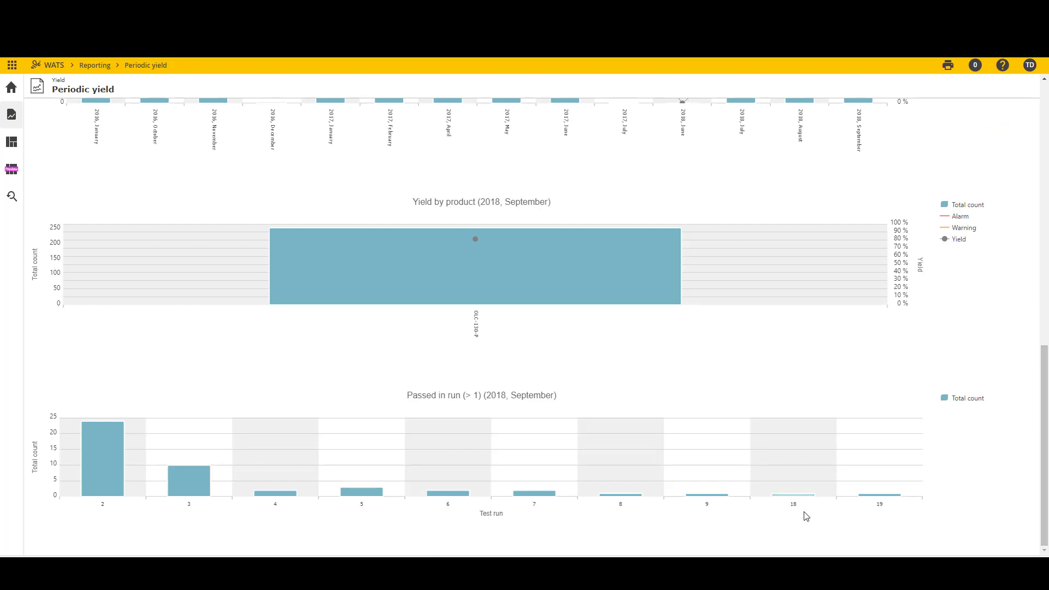
Open the serial number history of the unit that passed in run 19 and expand its OLC-130-P test entries.
mouse_move(864, 501)
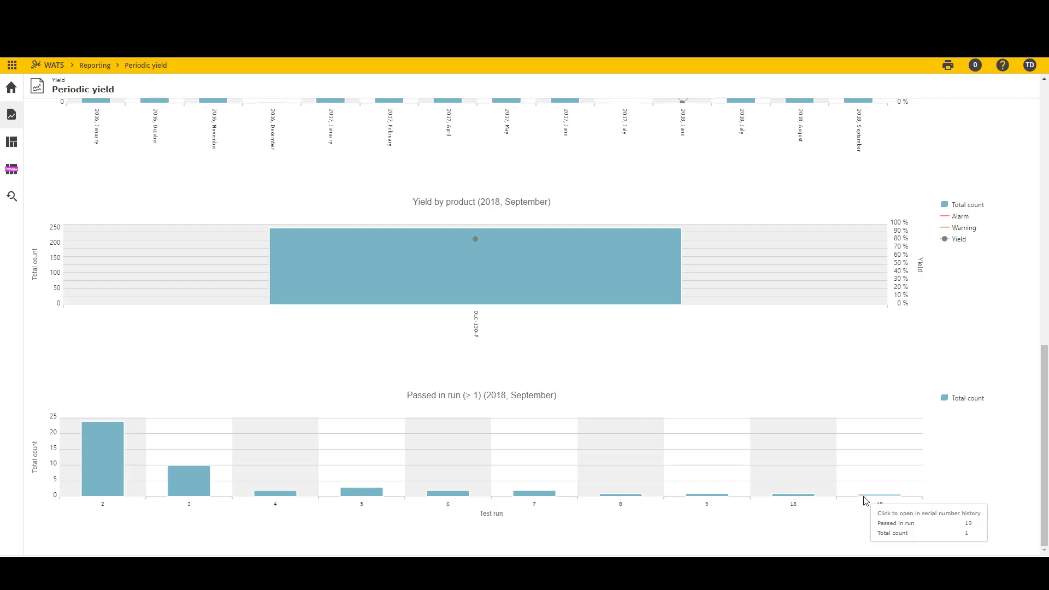
left_click(864, 501)
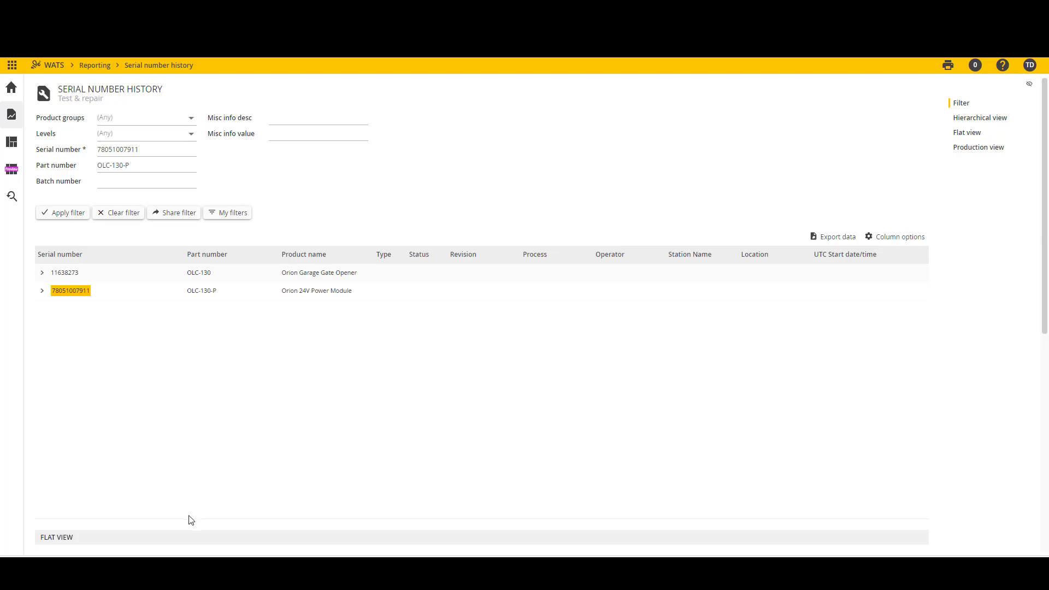
scroll(191, 521, "down", 1)
scroll(189, 520, "up", 1)
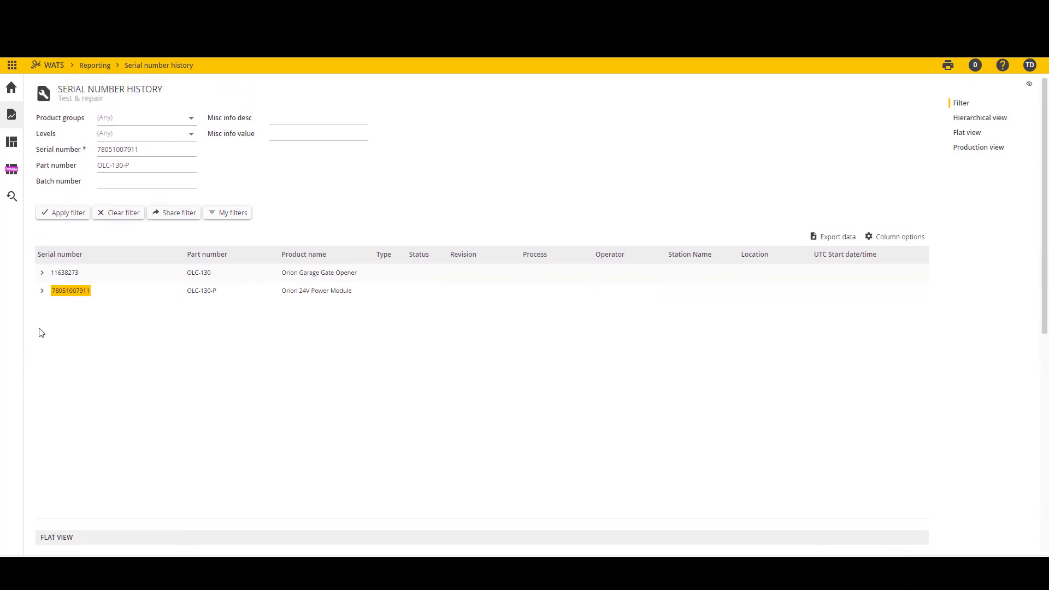
left_click(42, 294)
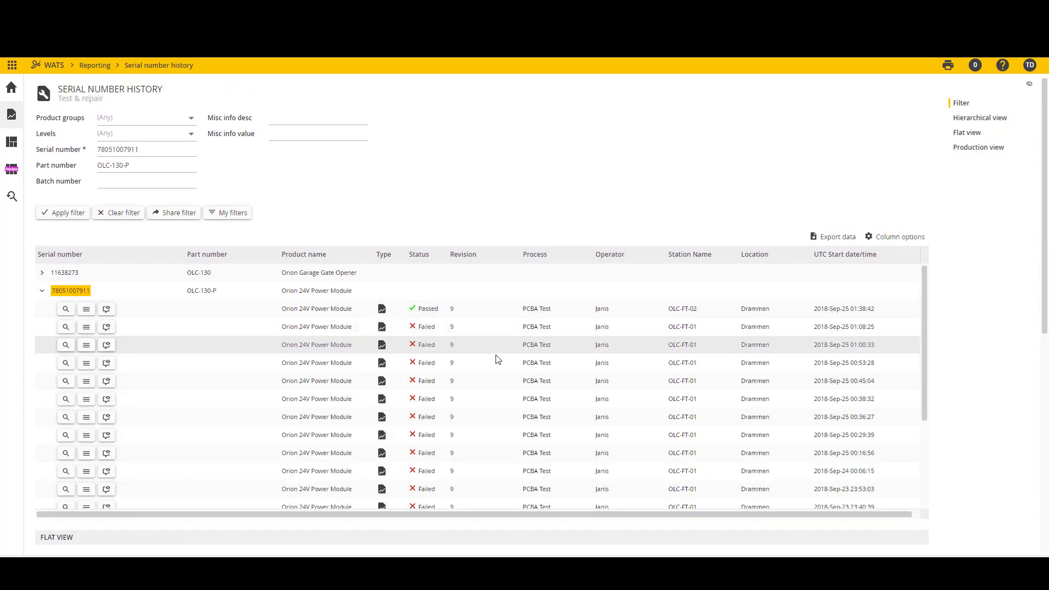
Examine the start dates of the unit's PCBA test runs from the earliest failure up to the passed run.
scroll(716, 396, "down", 2)
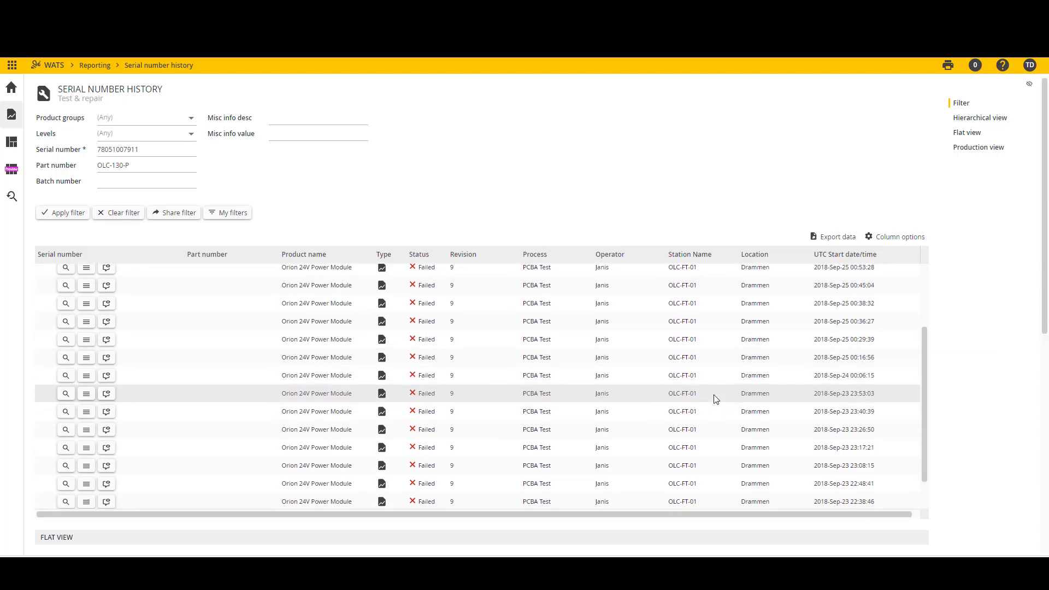
scroll(716, 399, "down", 5)
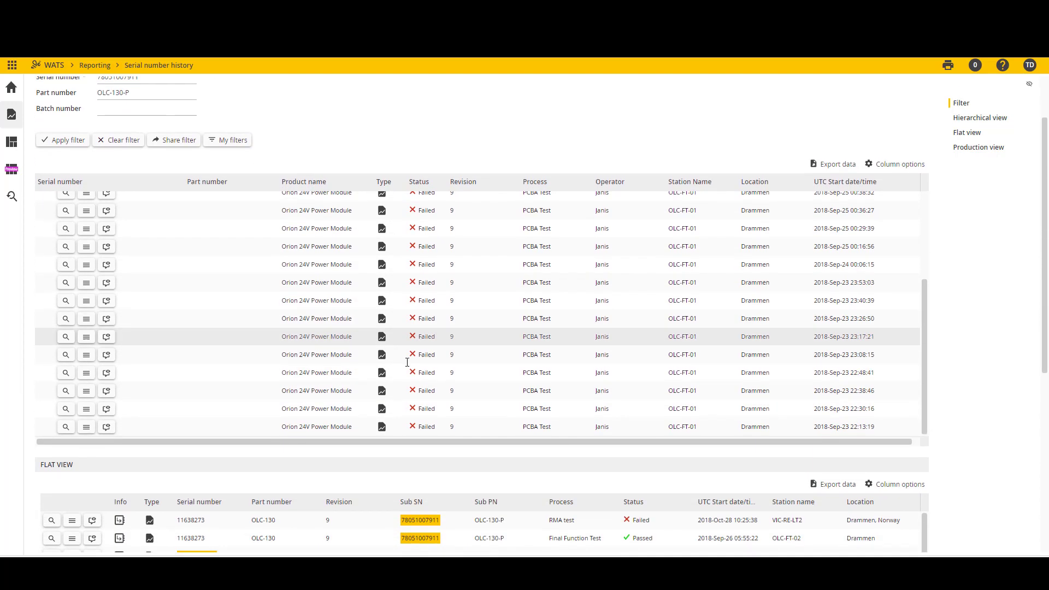
scroll(407, 361, "down", 1)
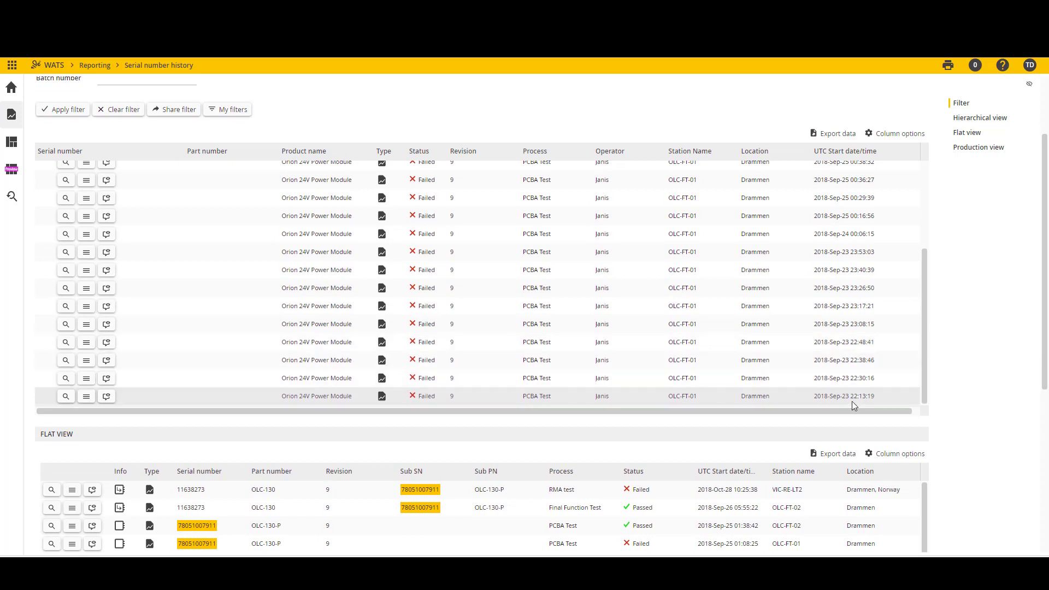
left_click_drag(848, 398, 828, 398)
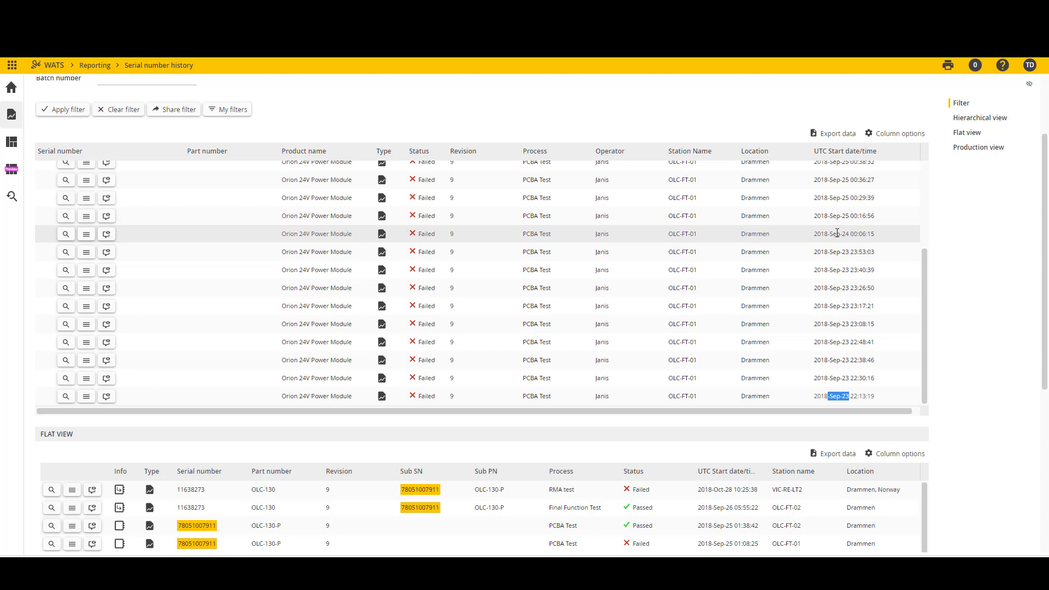
left_click_drag(837, 234, 855, 231)
scroll(869, 246, "up", 3)
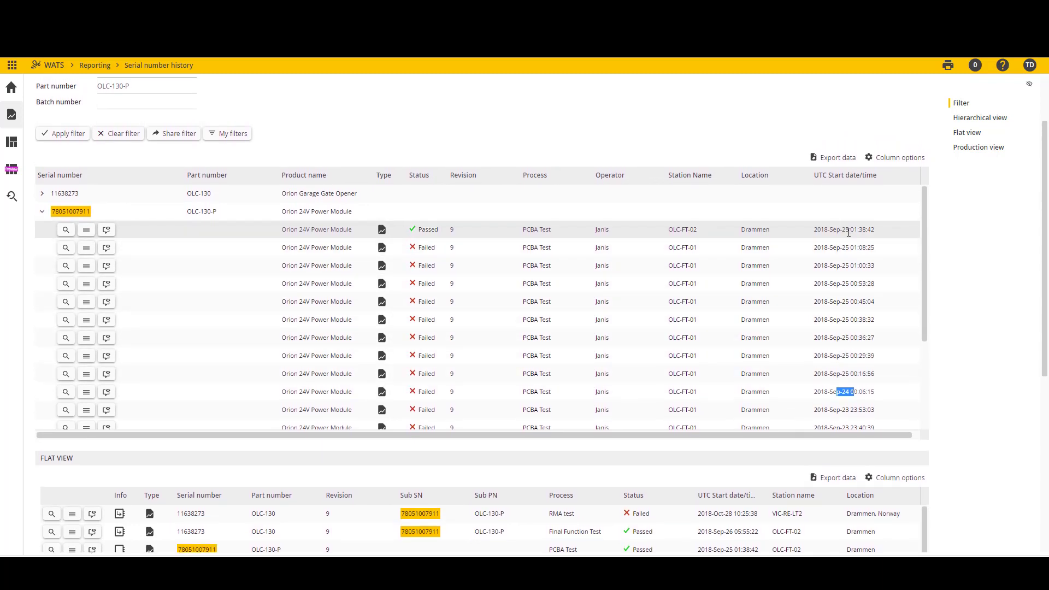
Check the test entries of the parent OLC-130 garage gate opener and review the test history in the flat view.
left_click(42, 194)
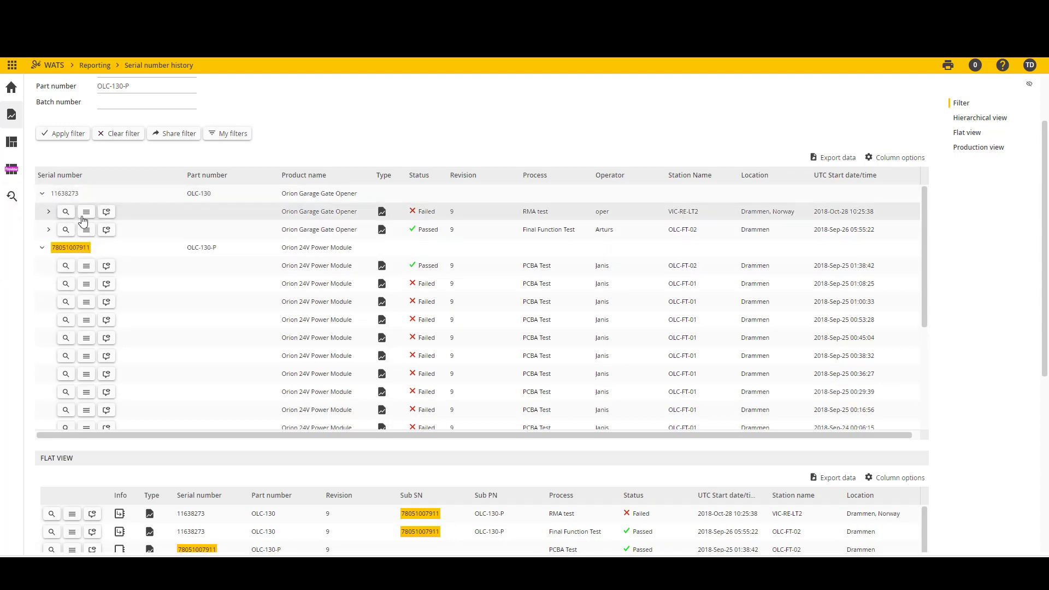
left_click(42, 194)
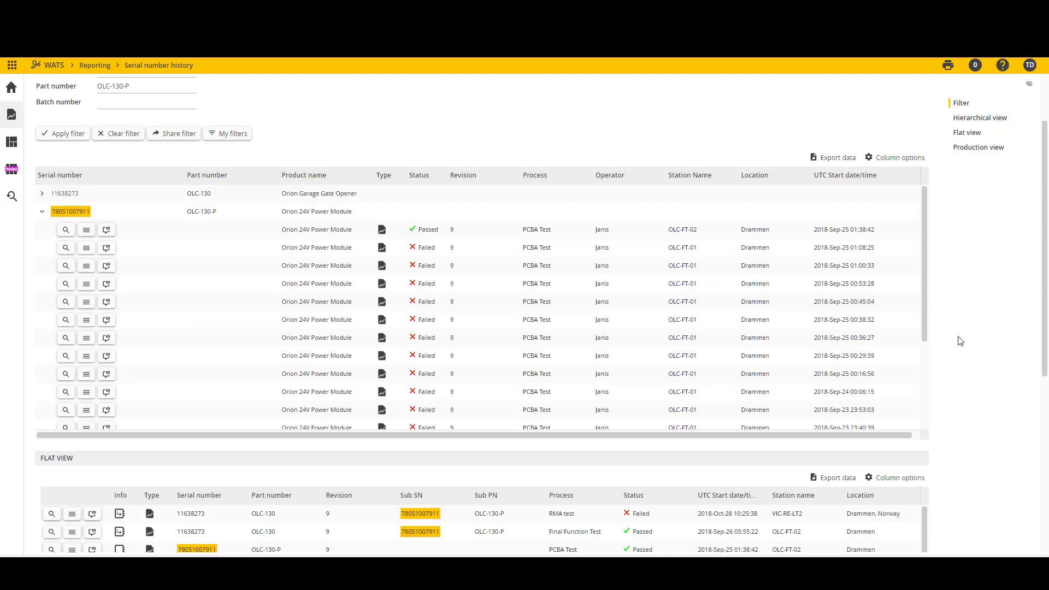
scroll(959, 339, "down", 2)
scroll(961, 341, "down", 3)
scroll(462, 339, "down", 1)
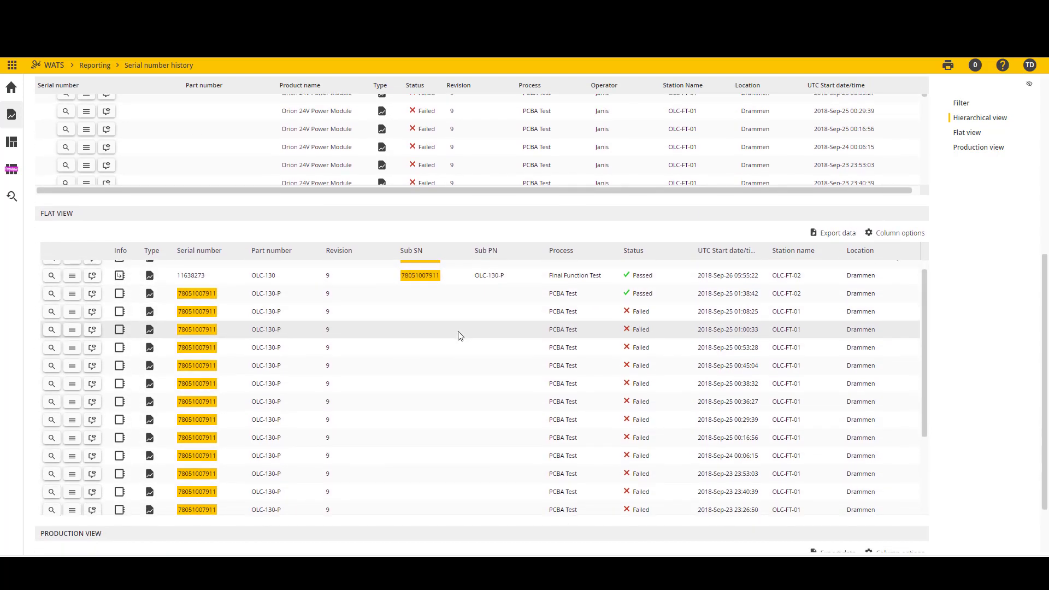
scroll(463, 360, "up", 3)
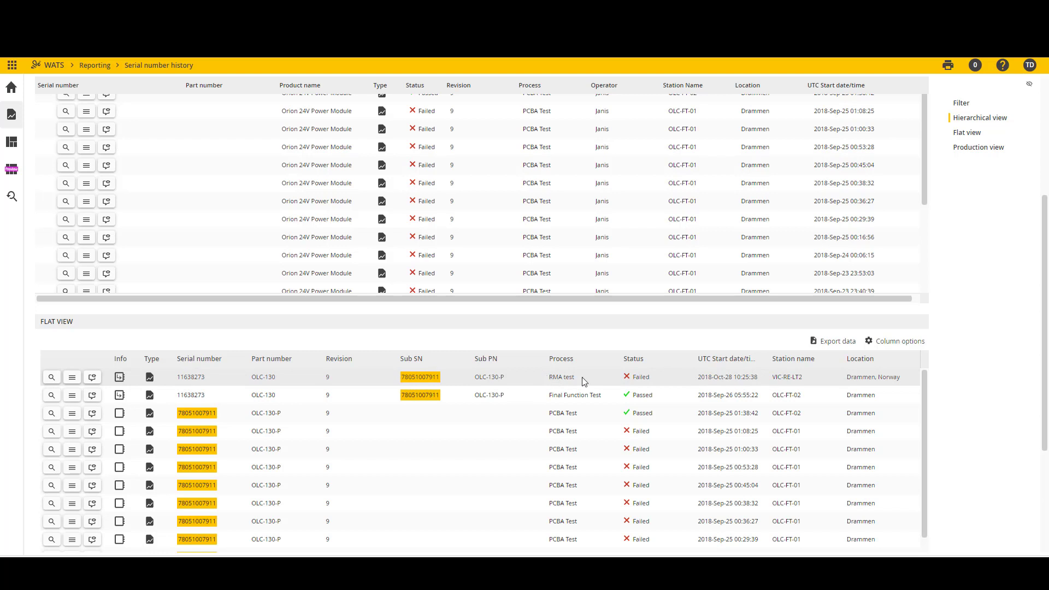
scroll(617, 386, "up", 1)
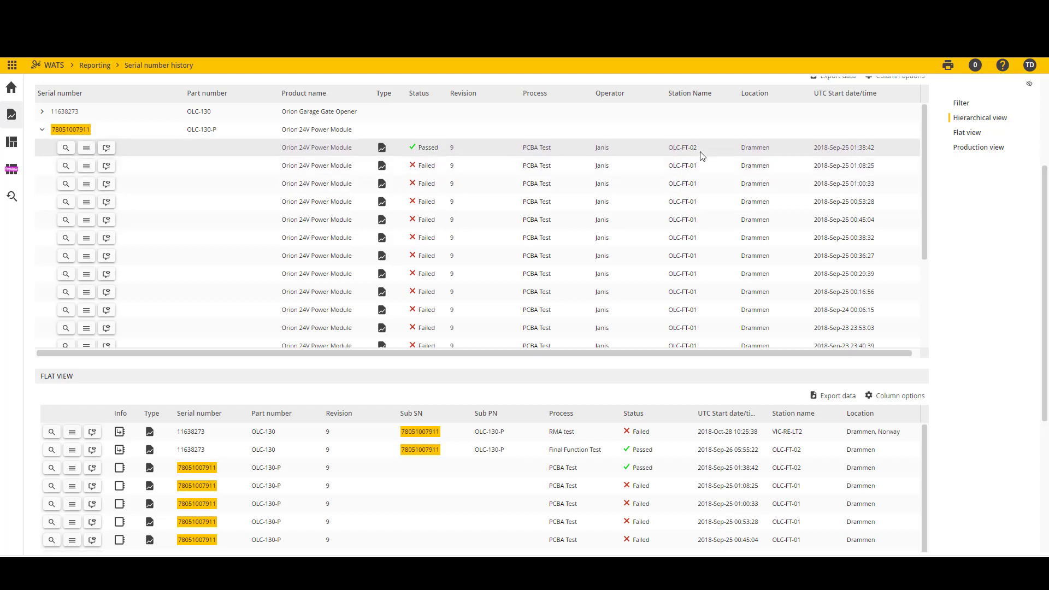
Check the station name of the passed PCBA test and open Test step yield & analysis for that entry.
left_click_drag(699, 149, 668, 150)
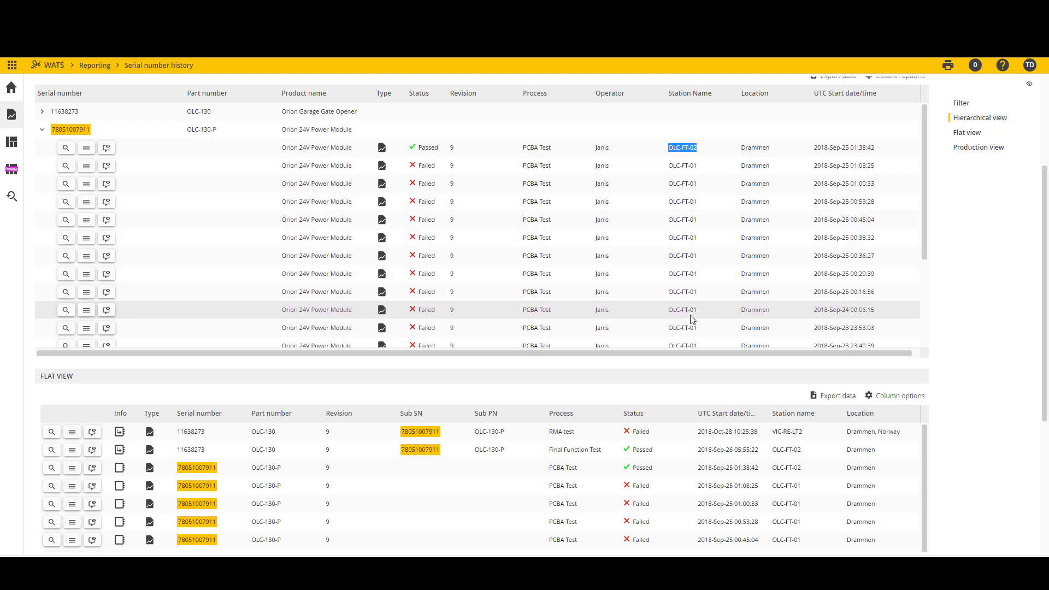
left_click(670, 152)
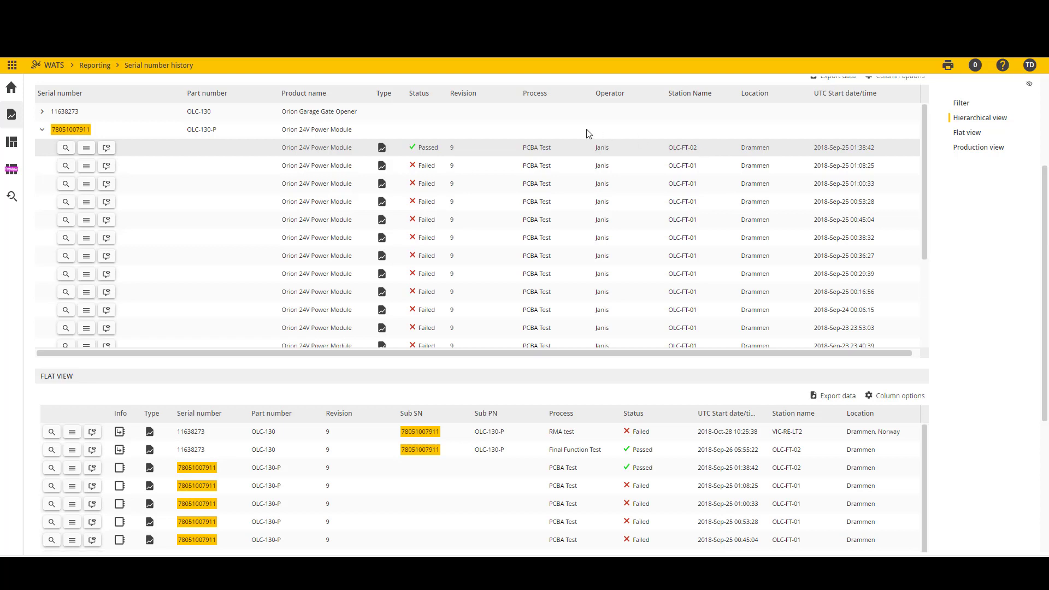
left_click(86, 148)
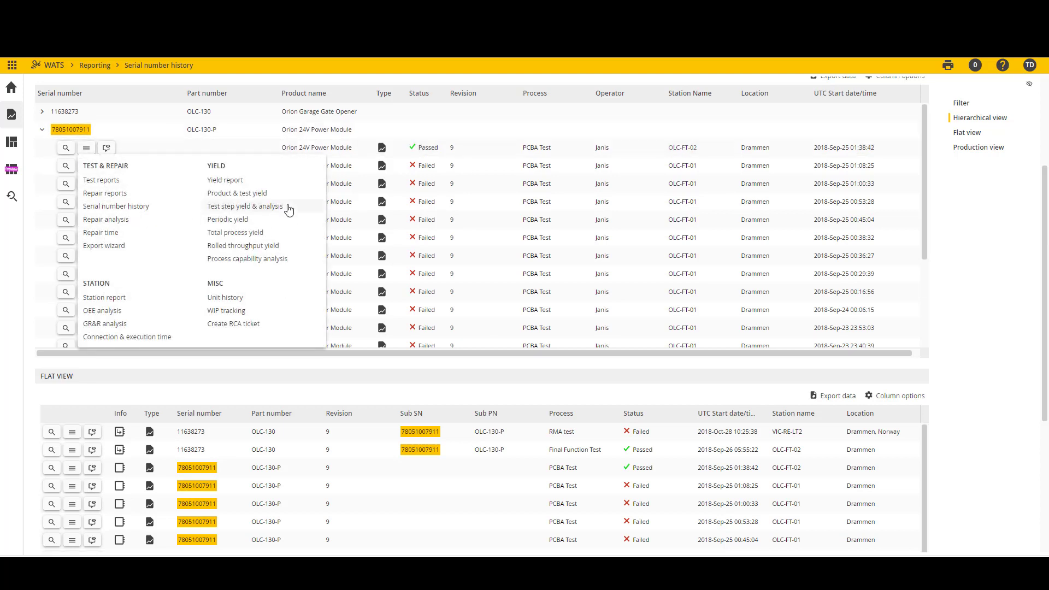
left_click(253, 210)
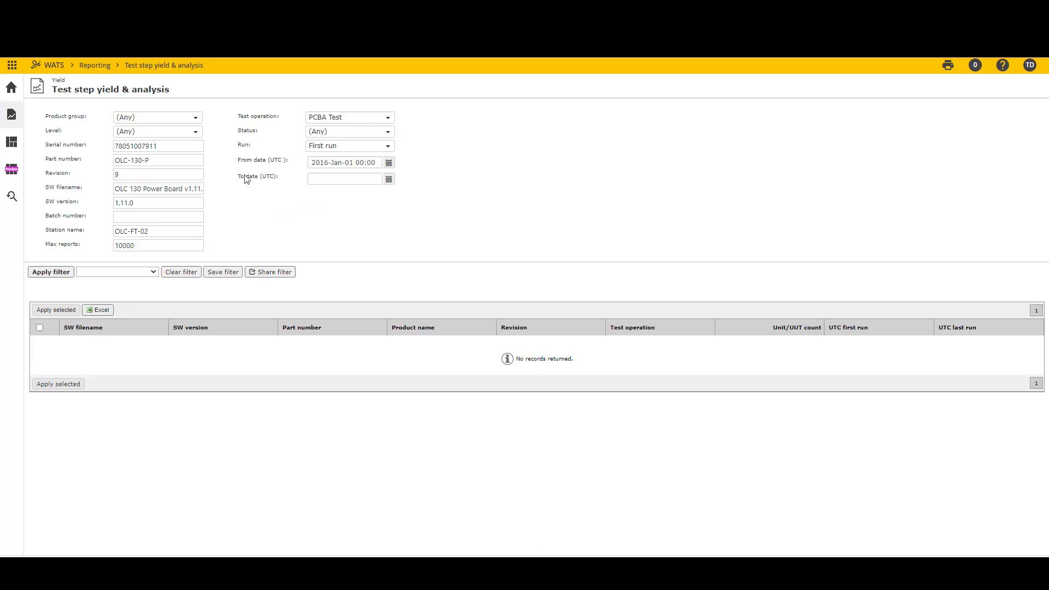
Set Run to All, clear the revision, SW filename, SW version and station name filters, and load the analysis for both listed software versions.
left_click(389, 145)
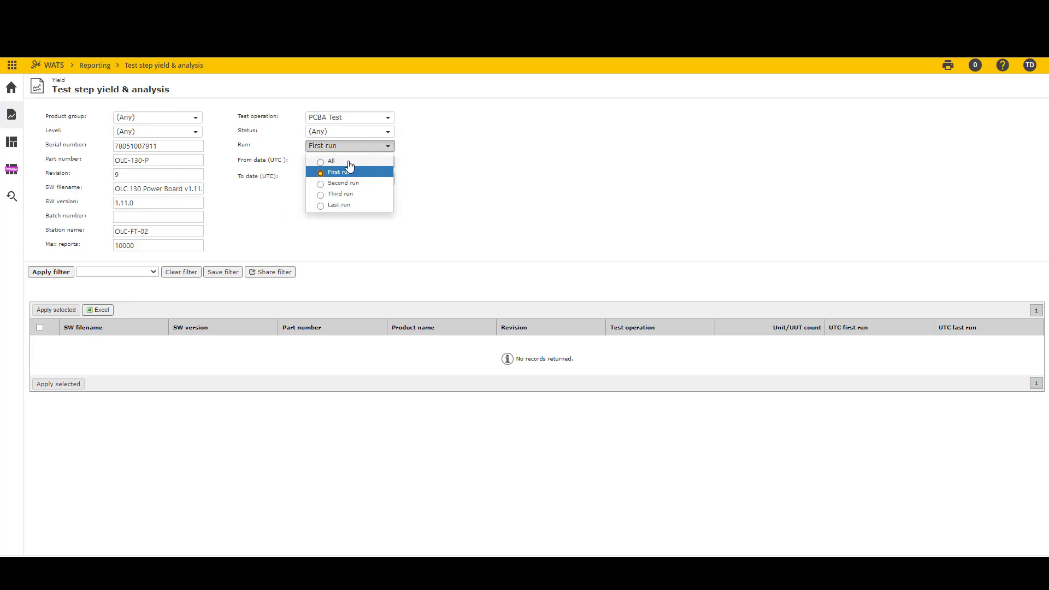
left_click(331, 162)
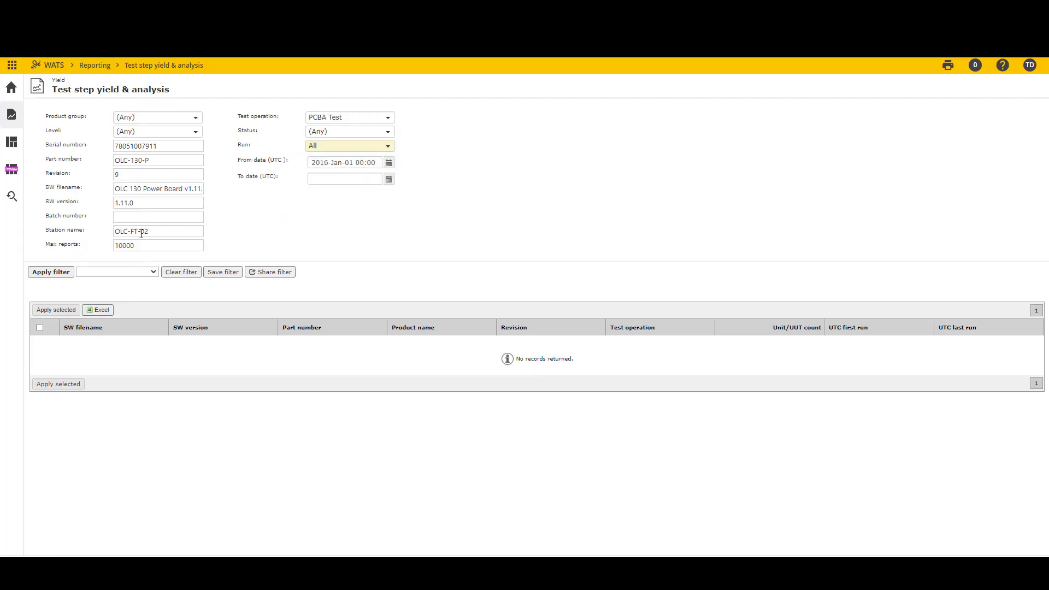
triple_click(166, 230)
key("BackSpace")
triple_click(159, 189)
key("BackSpace")
triple_click(152, 202)
key("BackSpace")
left_click(58, 276)
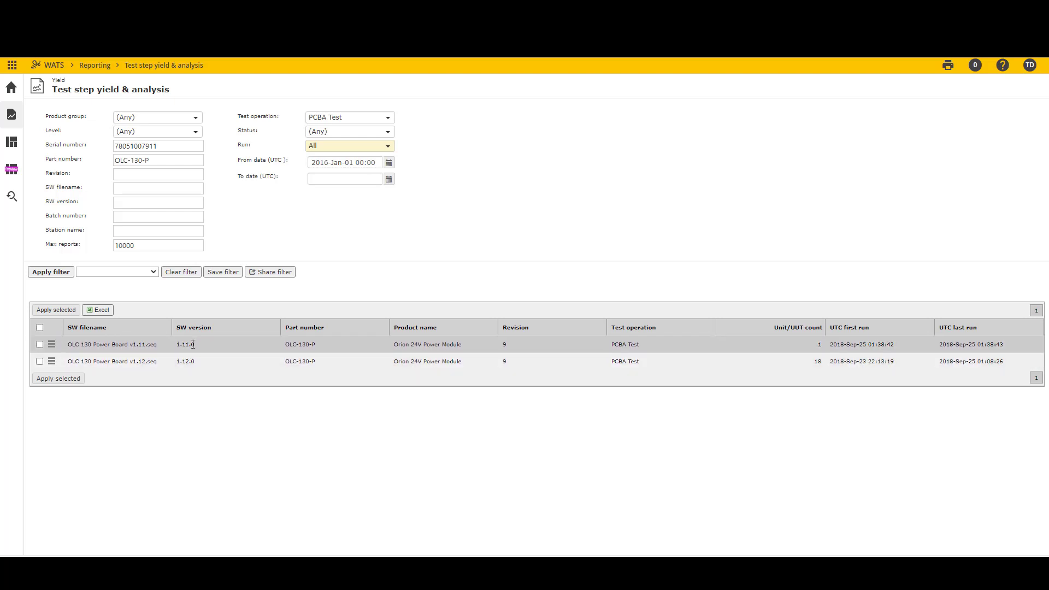
left_click(40, 328)
left_click(65, 382)
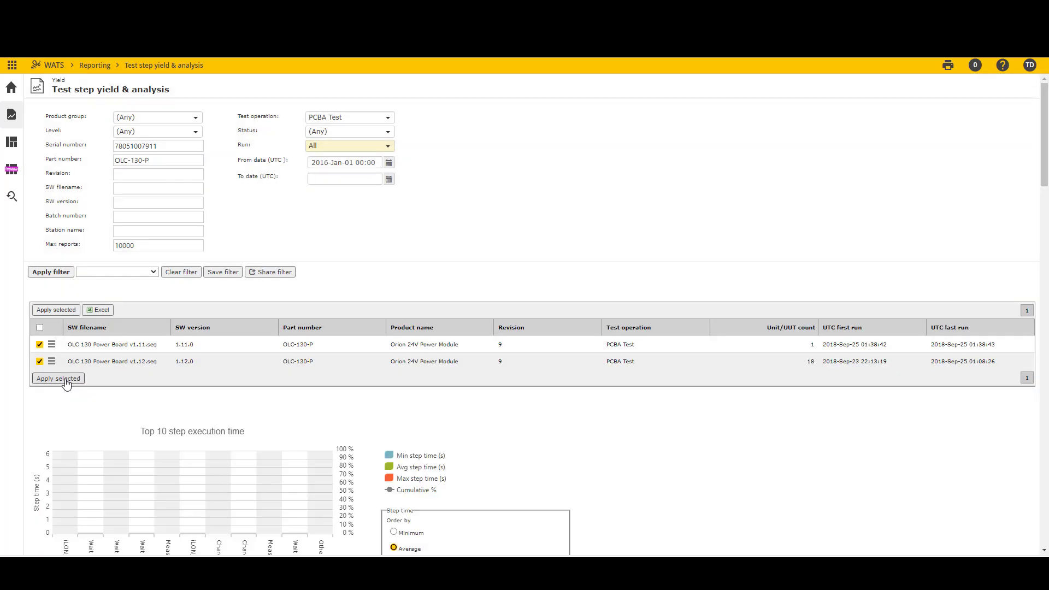
Open the measurement analysis of Charge rate C41 (4700µF) from the top 10 failures and compare the last measurements with the test limits.
scroll(580, 369, "down", 5)
scroll(581, 371, "down", 4)
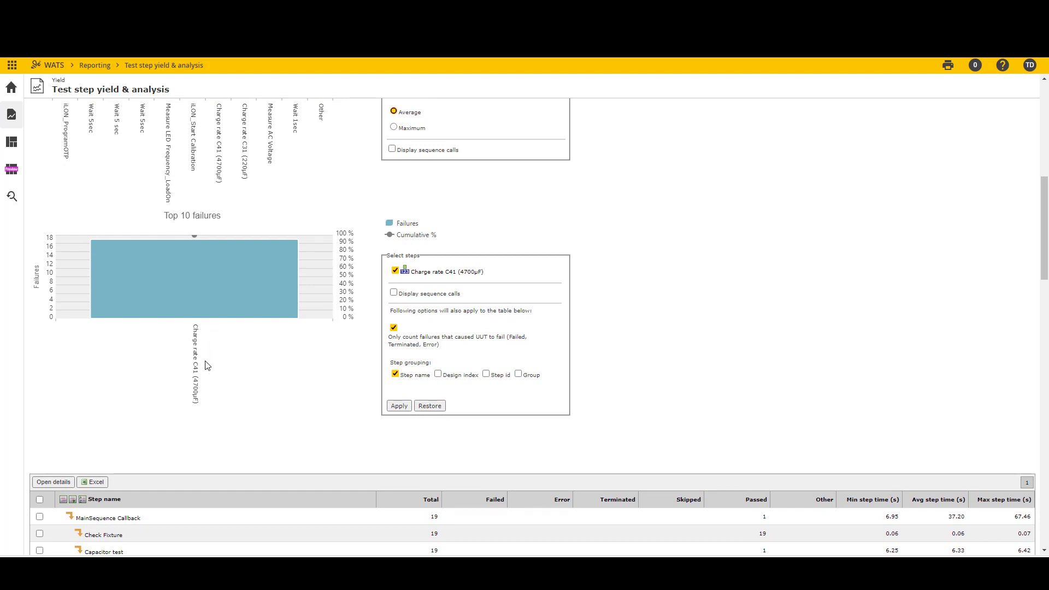
left_click(223, 293)
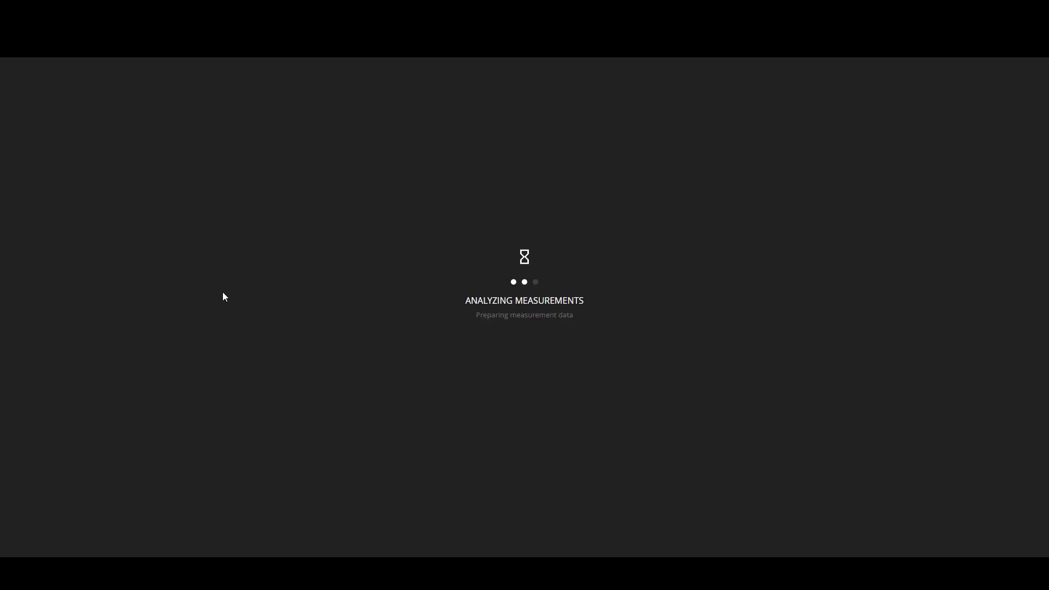
scroll(223, 303, "down", 1)
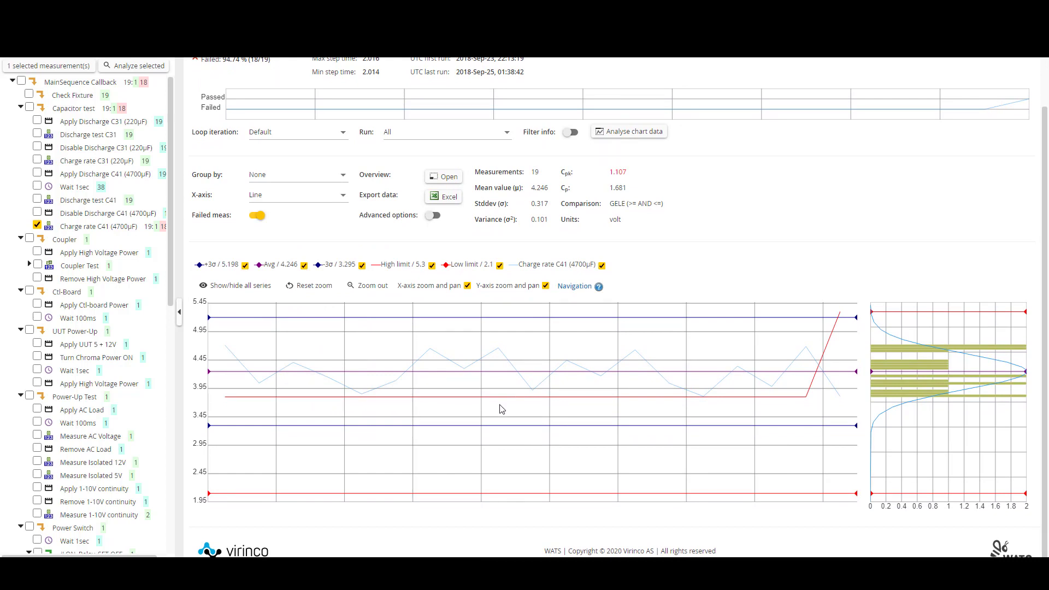
mouse_move(805, 398)
mouse_move(844, 317)
mouse_move(842, 318)
mouse_move(842, 401)
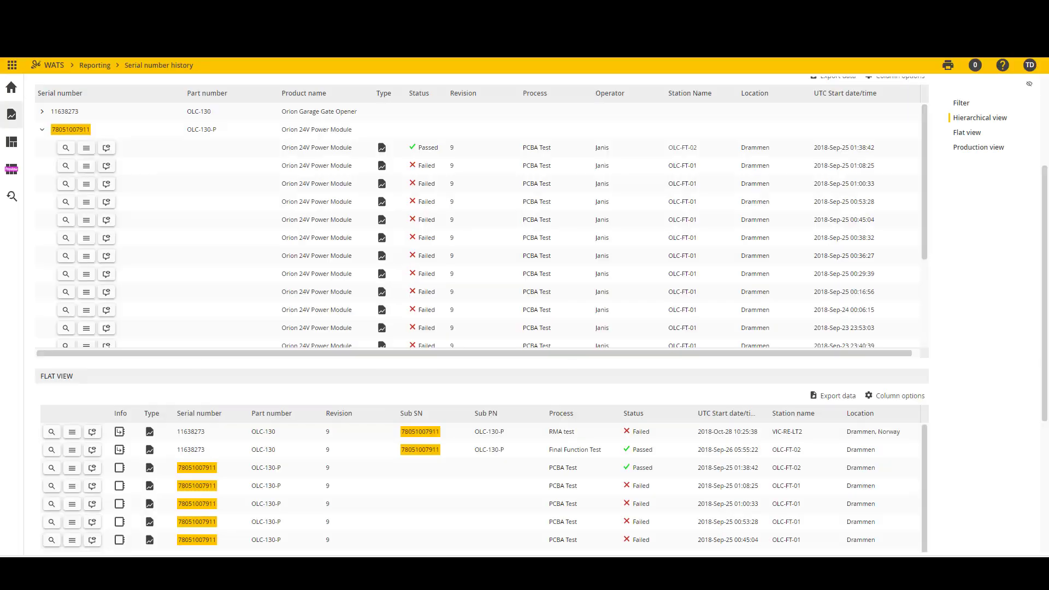
Open Unit history for the RMA test entry of the parent OLC-130, expand the unit's record and review its processes and phases.
scroll(777, 246, "up", 1)
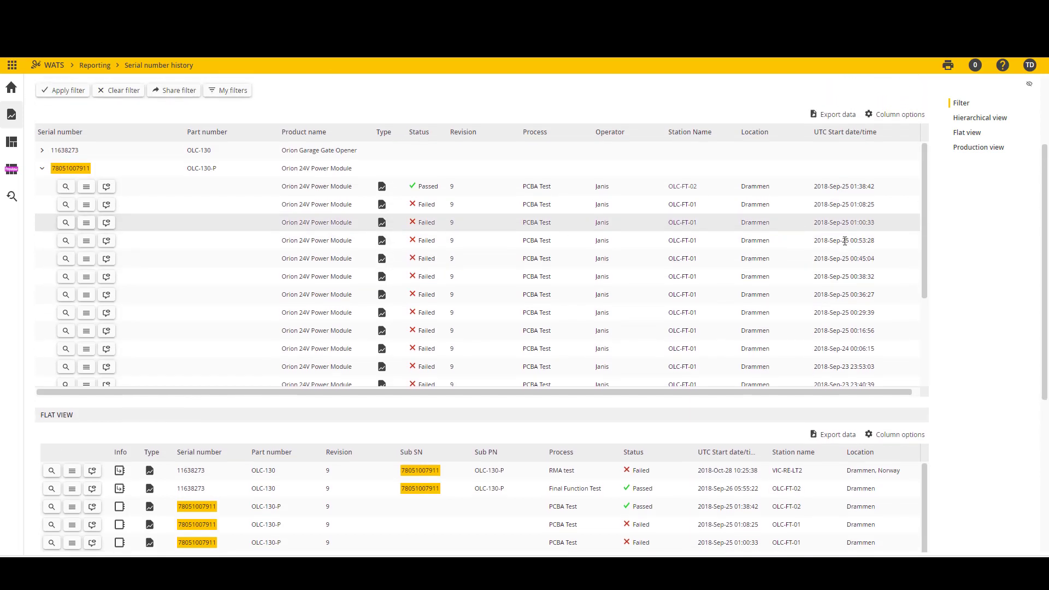
scroll(942, 494, "down", 3)
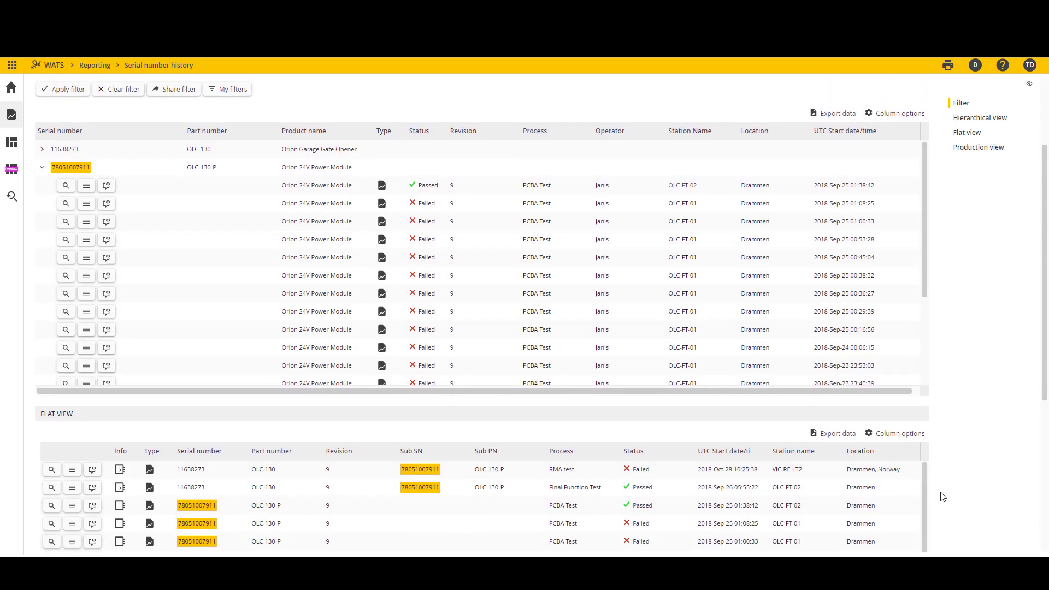
scroll(571, 420, "up", 2)
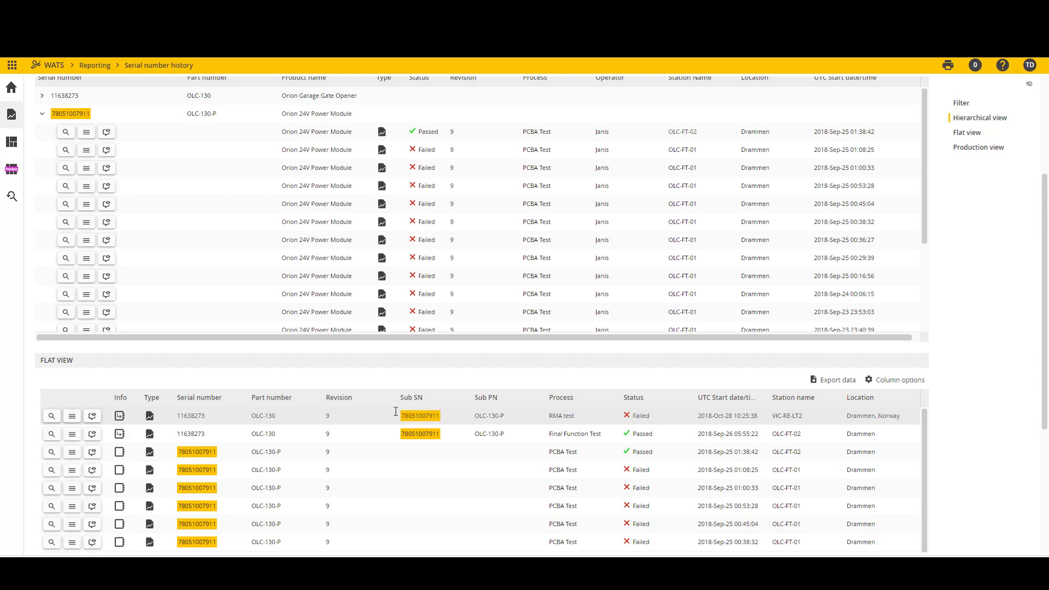
left_click(70, 420)
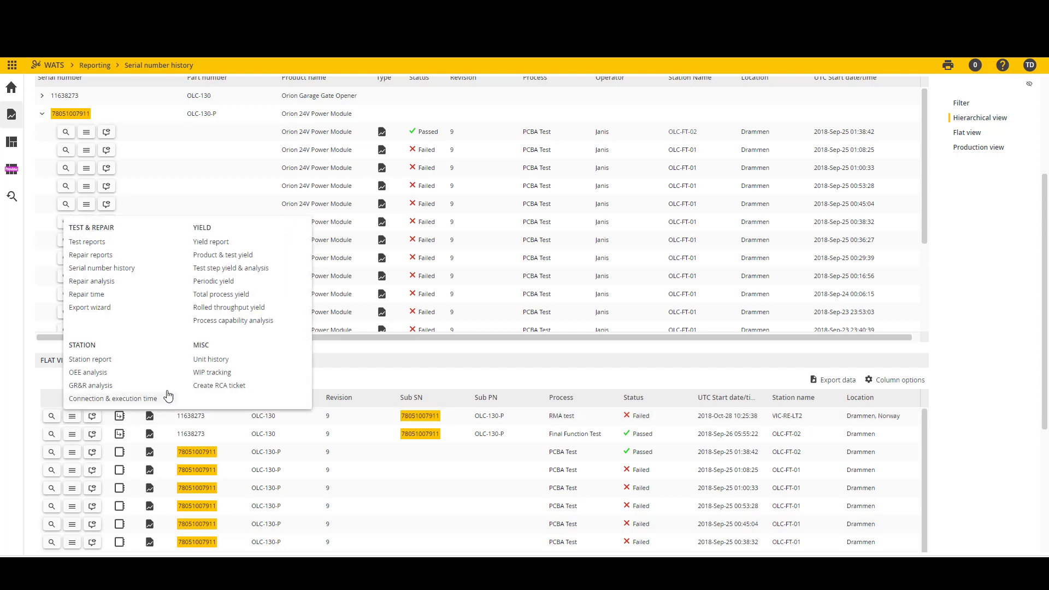
left_click(211, 360)
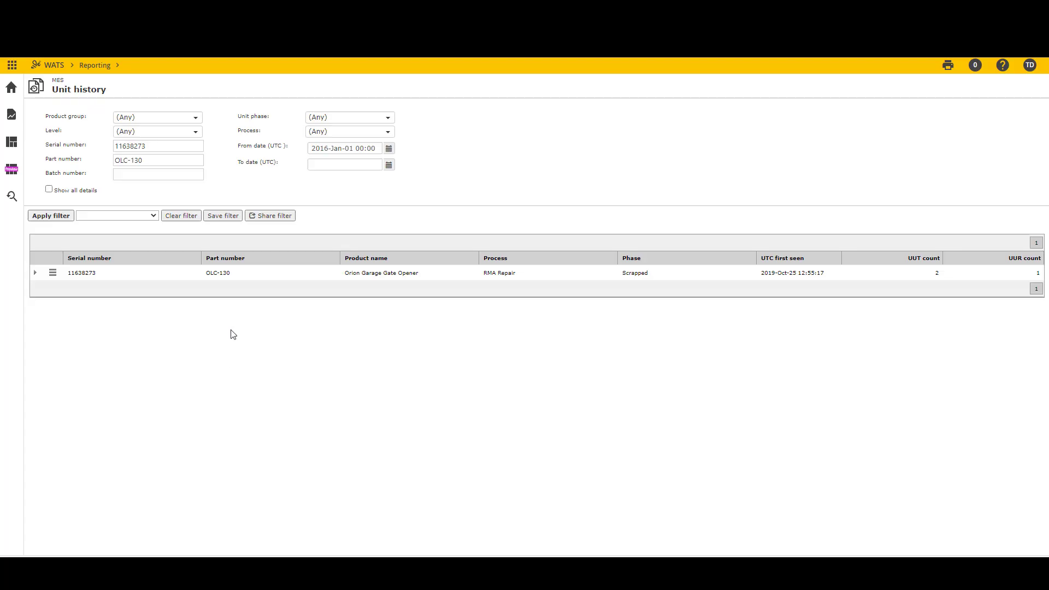
left_click(35, 274)
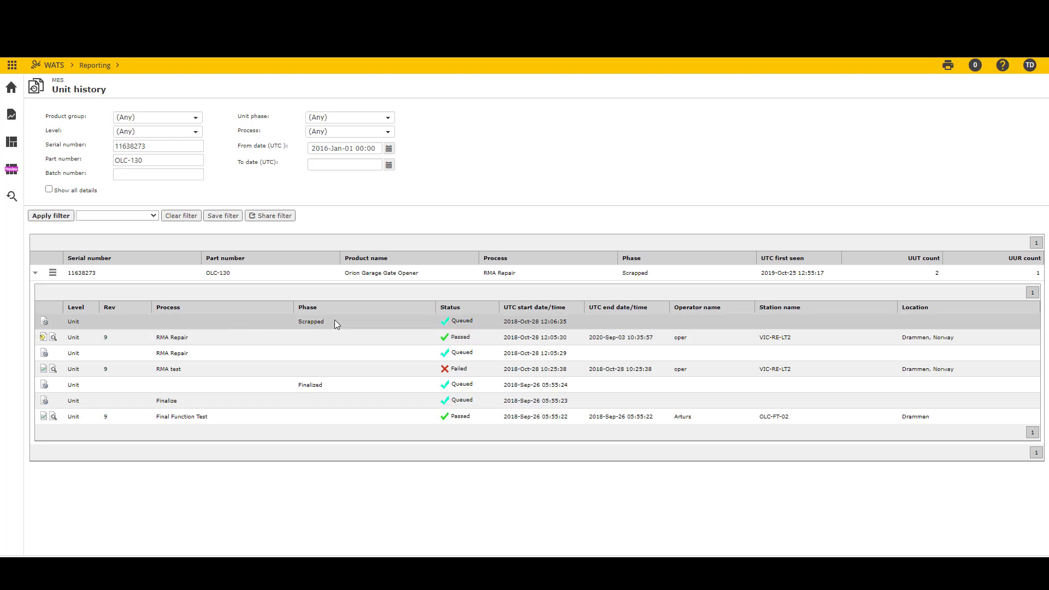
left_click(283, 322)
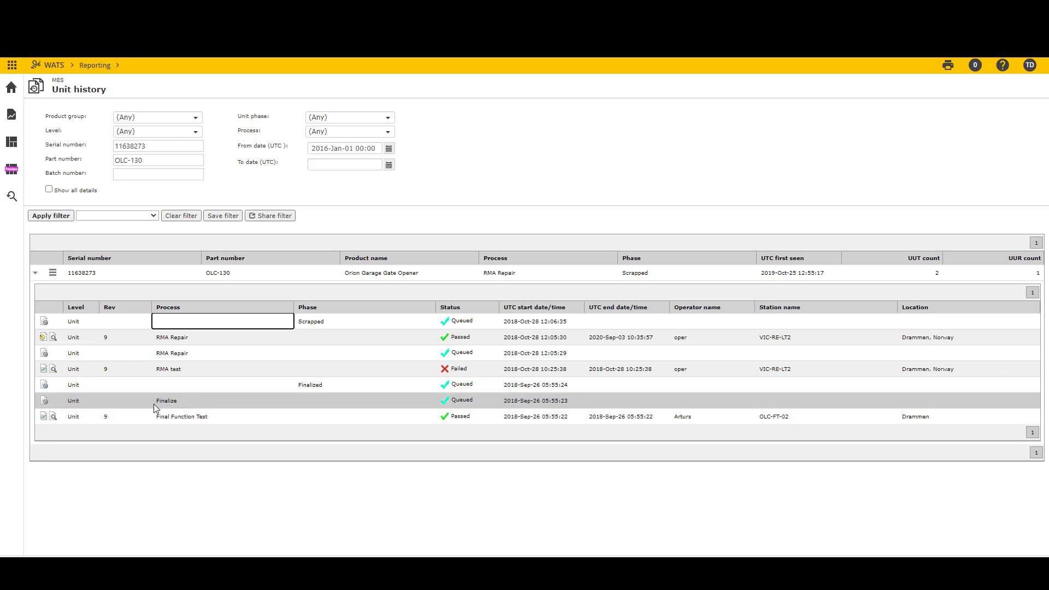
Bring up the list of available reports, including the MES reports.
left_click(11, 118)
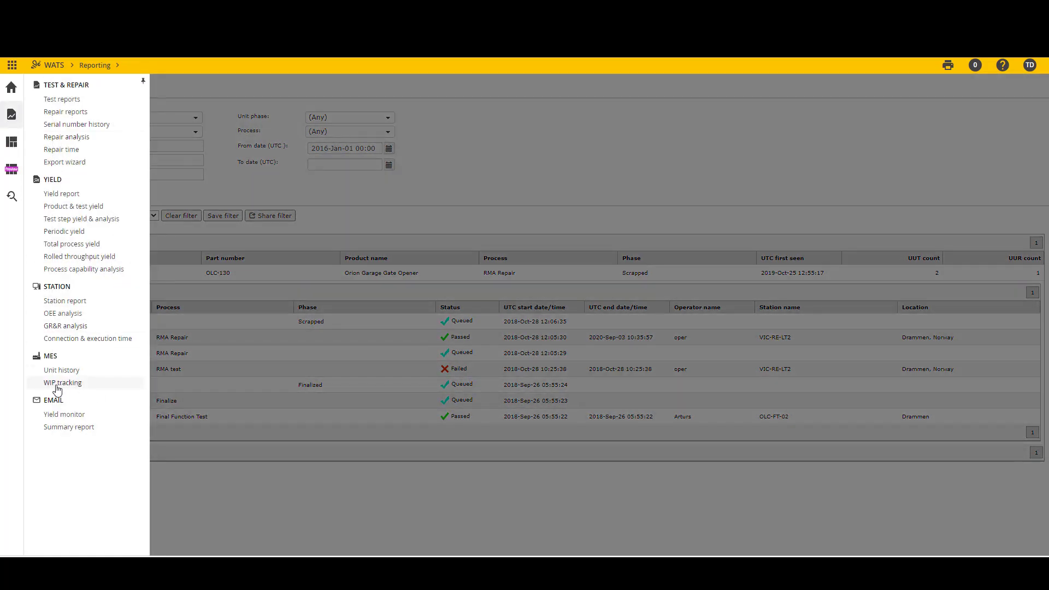